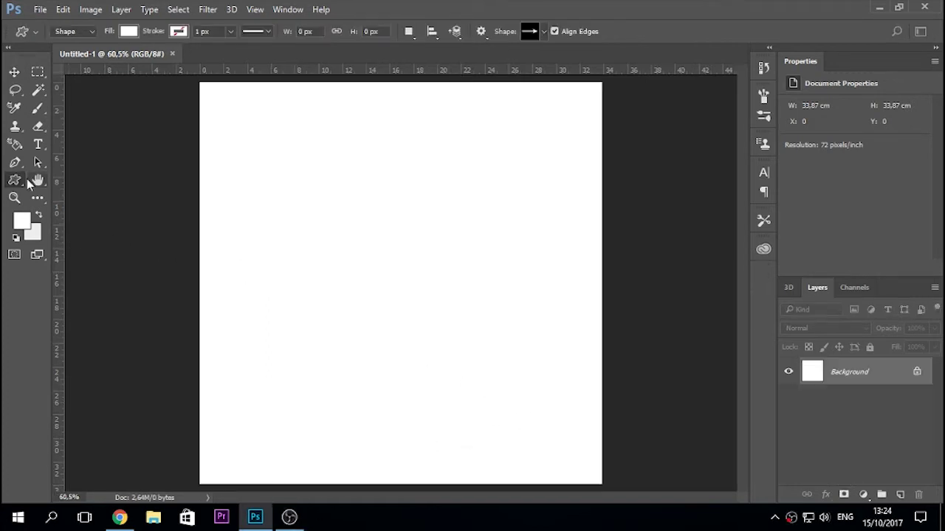
Choose the Polygon tool and add an empty Layer 1 above the Background.
right_click(22, 183)
click(67, 219)
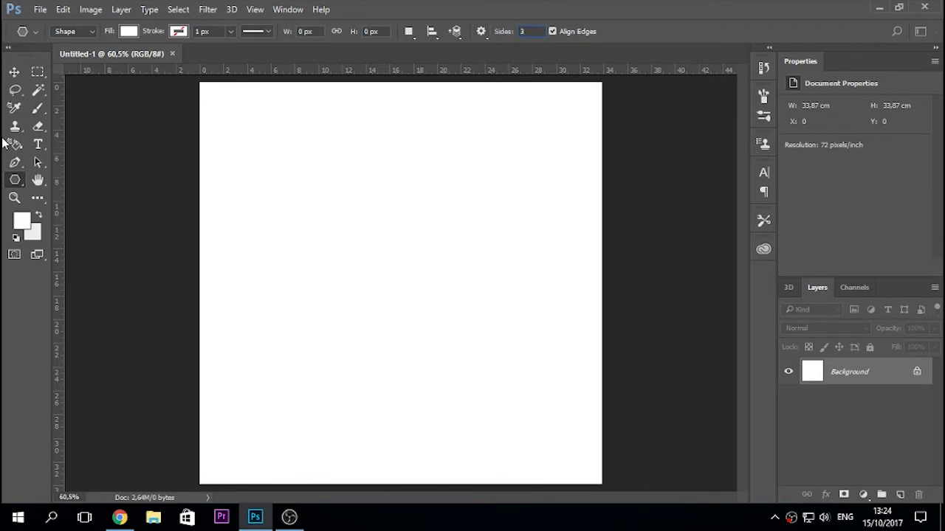
click(17, 72)
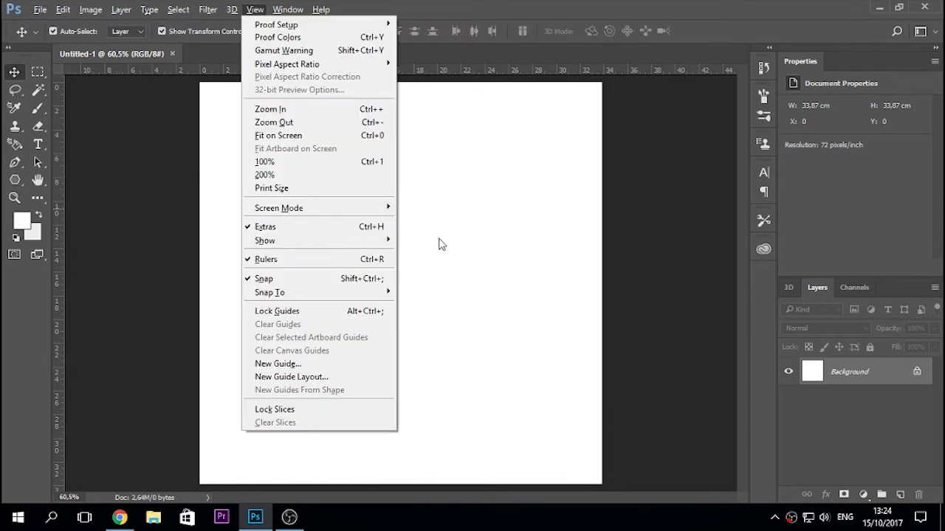
click(900, 495)
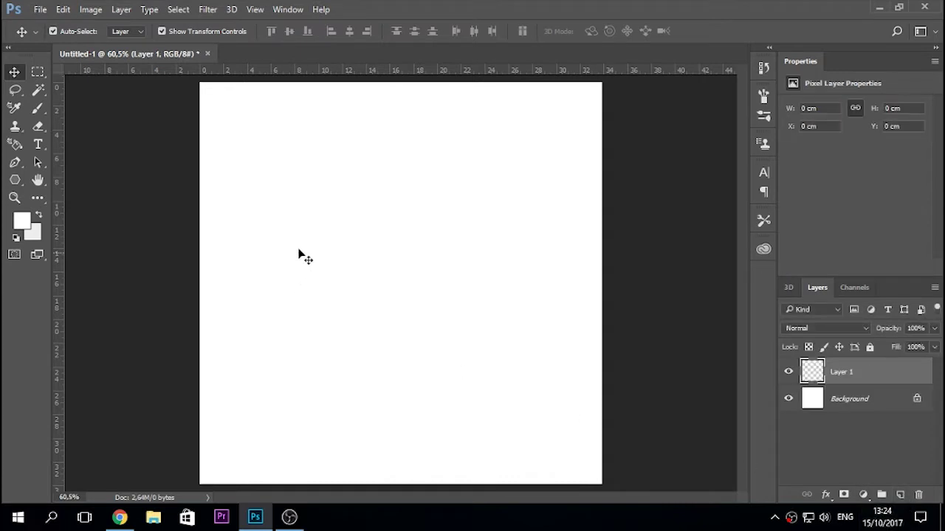
Draw a right-pointing triangle with the 3-sided Polygon tool on the left of the page.
click(14, 180)
key(z)
drag(337, 217, 391, 277)
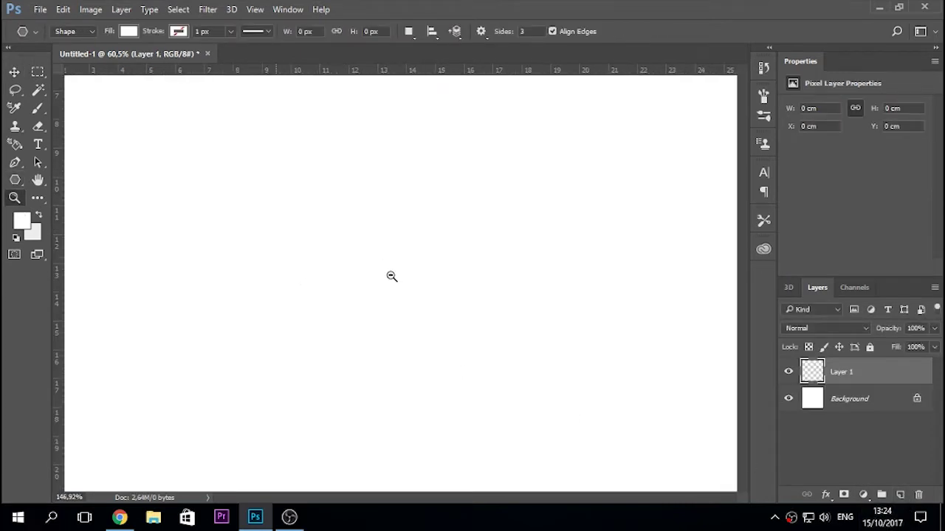
key(u)
scroll(392, 276, down, 5)
mouse_move(342, 245)
mouse_down()
mouse_move(246, 310)
mouse_move(258, 316)
mouse_up()
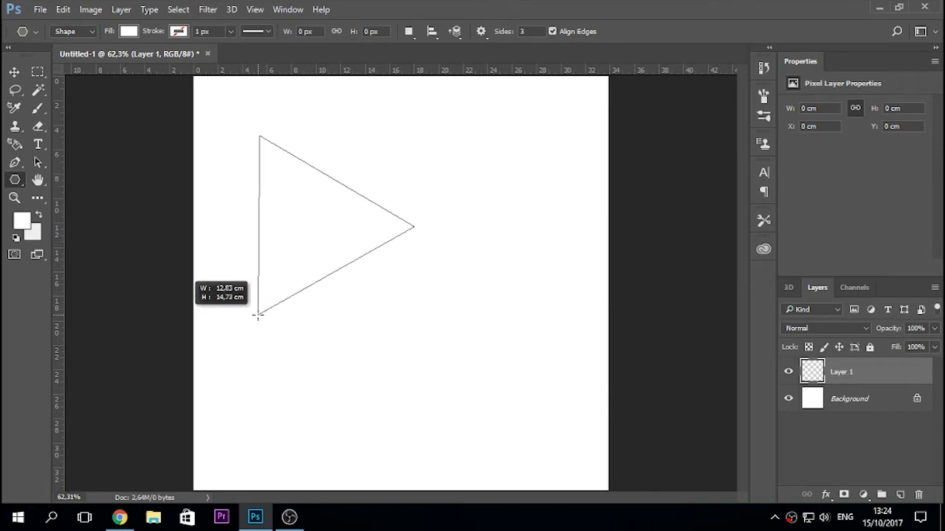
drag(258, 316, 258, 318)
key(z)
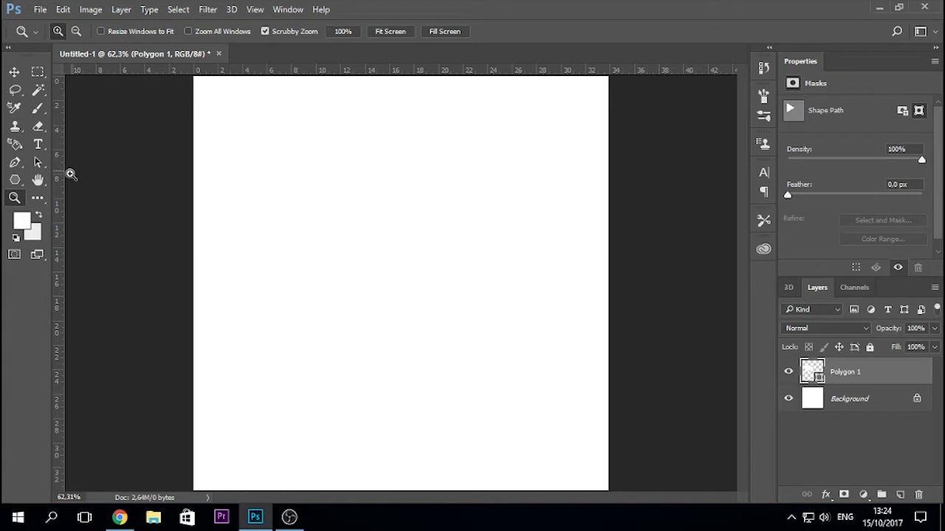
Fill the triangle with cyan from the swatches and move it toward the page centre.
click(15, 179)
click(129, 31)
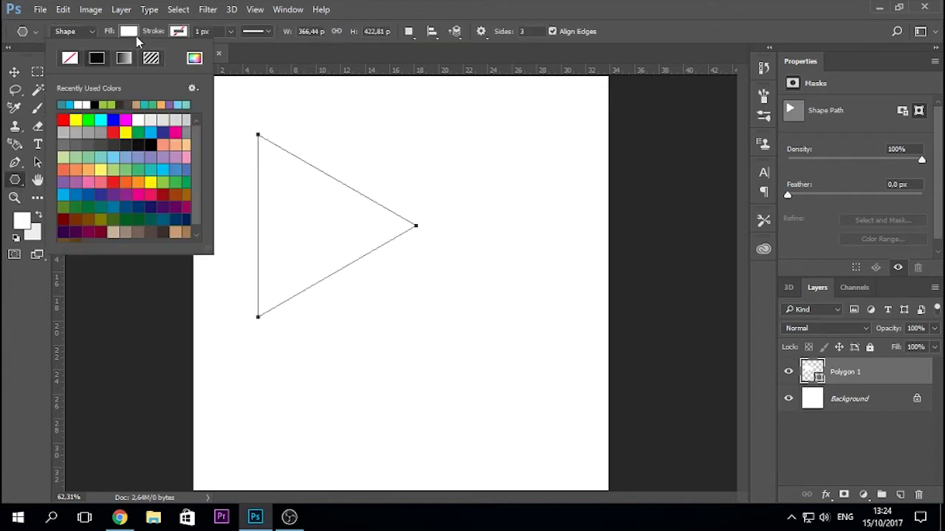
click(77, 101)
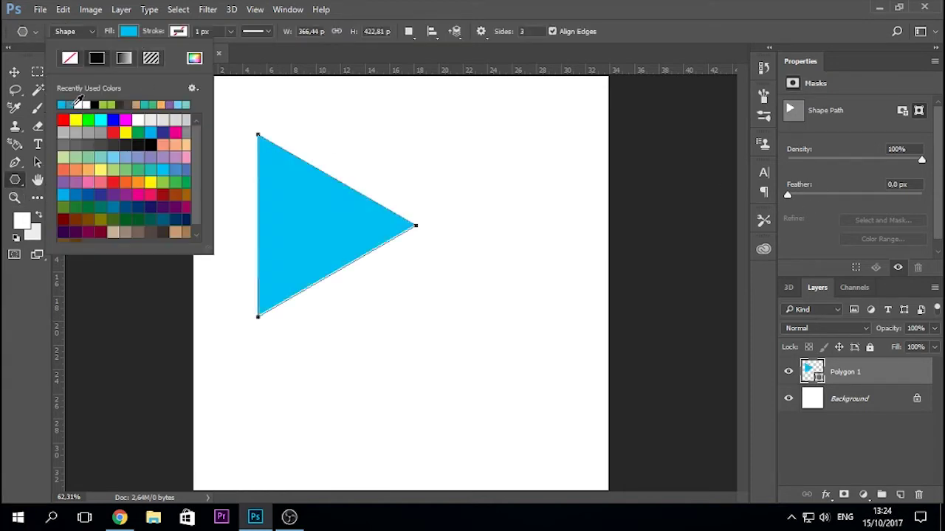
click(14, 71)
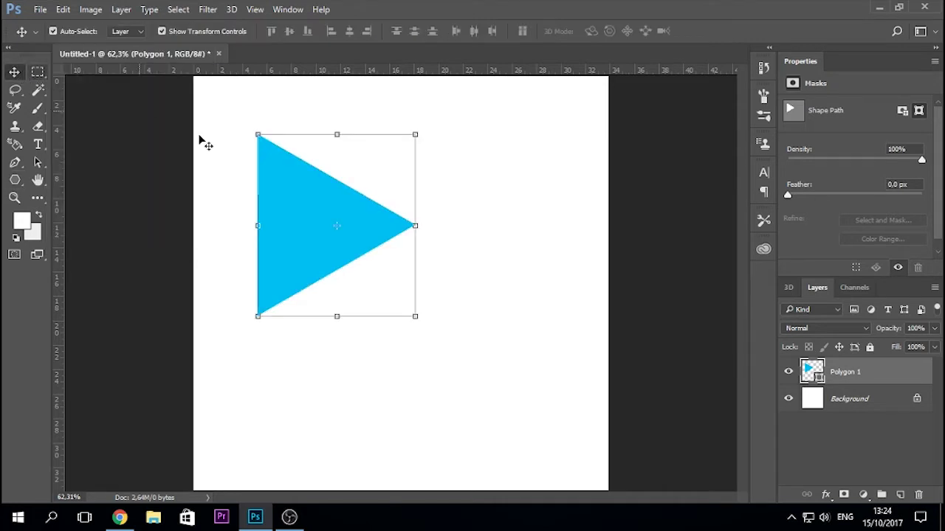
drag(293, 191, 353, 243)
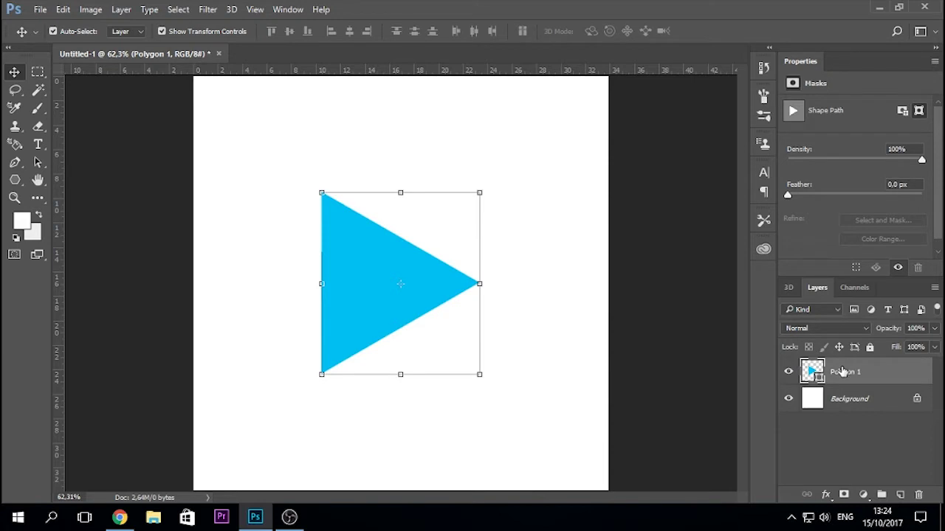
Duplicate the triangle with Ctrl+J, enlarge the copy, and place Polygon 1 copy beneath Polygon 1.
key(ctrl+j)
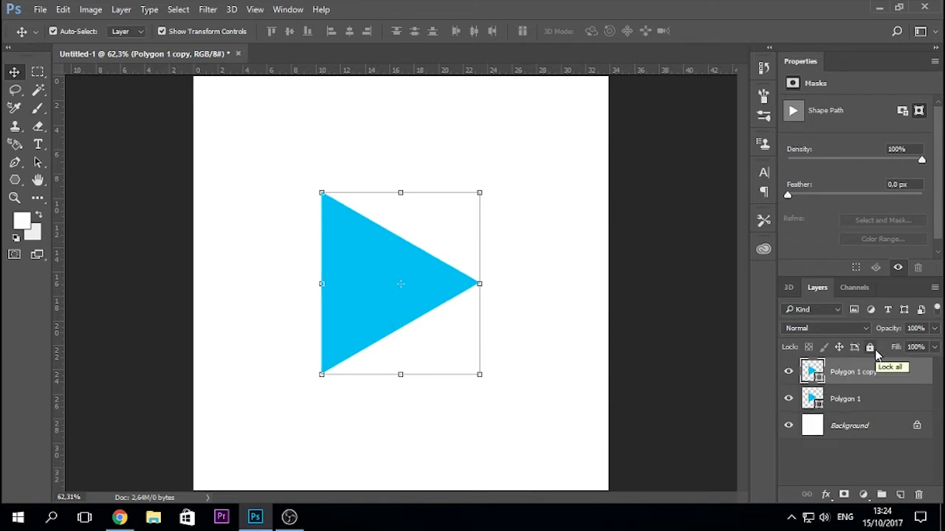
drag(479, 376, 501, 400)
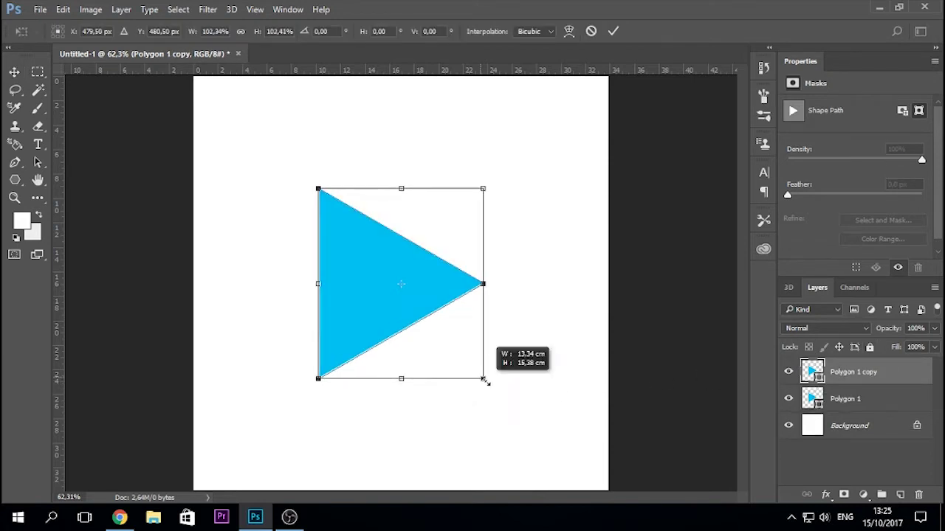
click(611, 32)
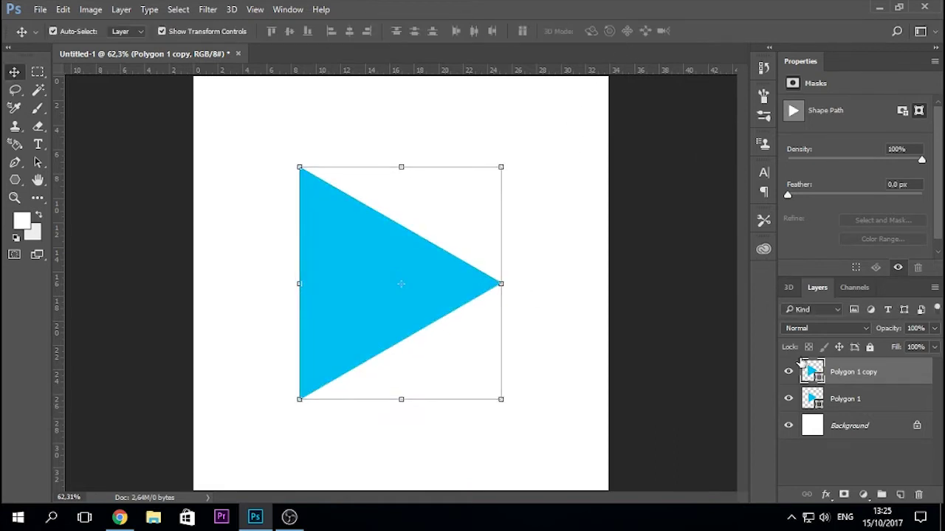
drag(896, 386, 893, 408)
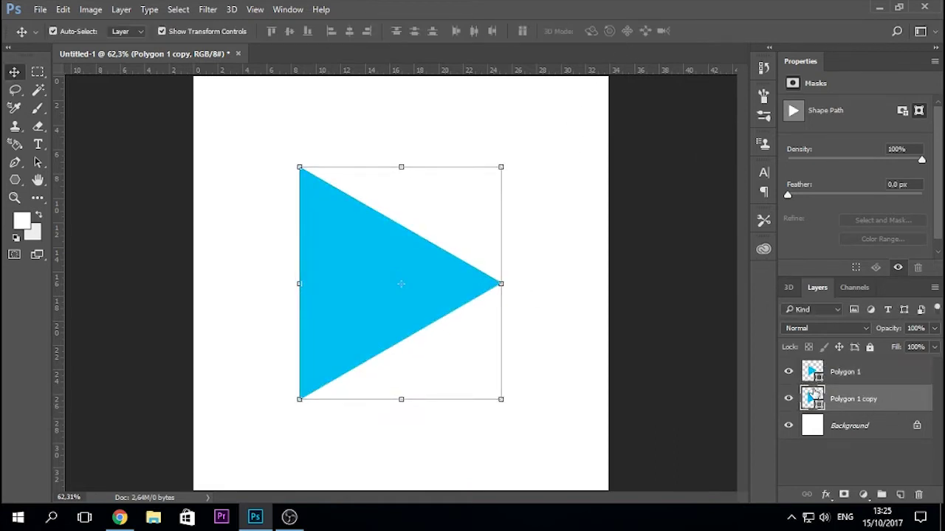
Recolour Polygon 1 copy bright green (#24eea4) in the Color Picker.
double_click(811, 399)
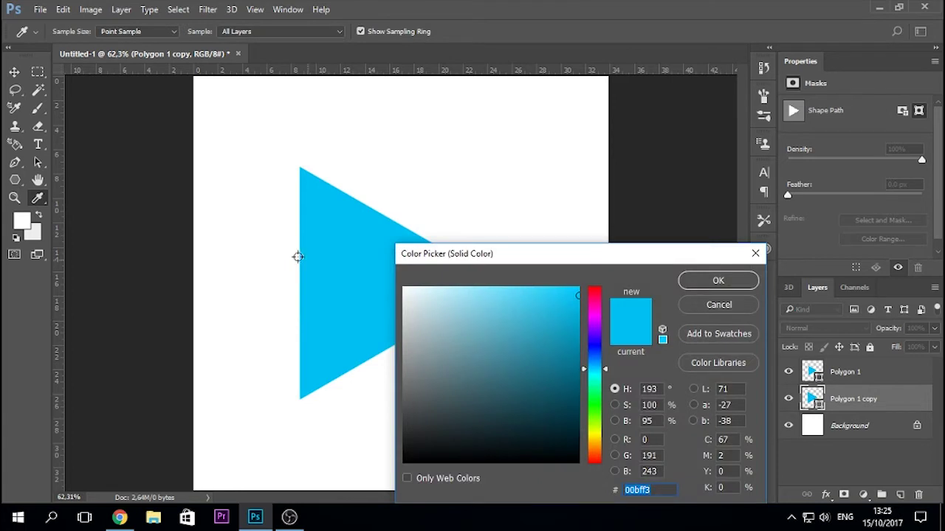
click(552, 298)
click(595, 386)
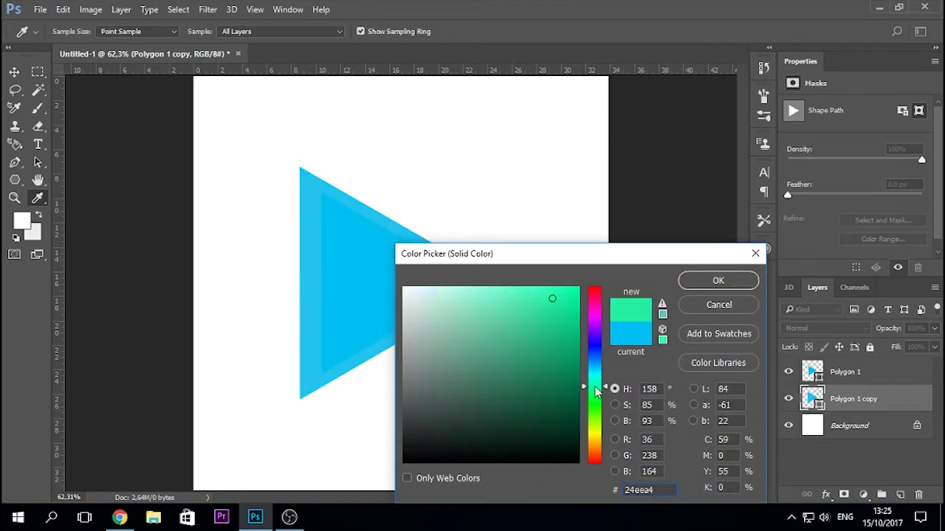
click(716, 279)
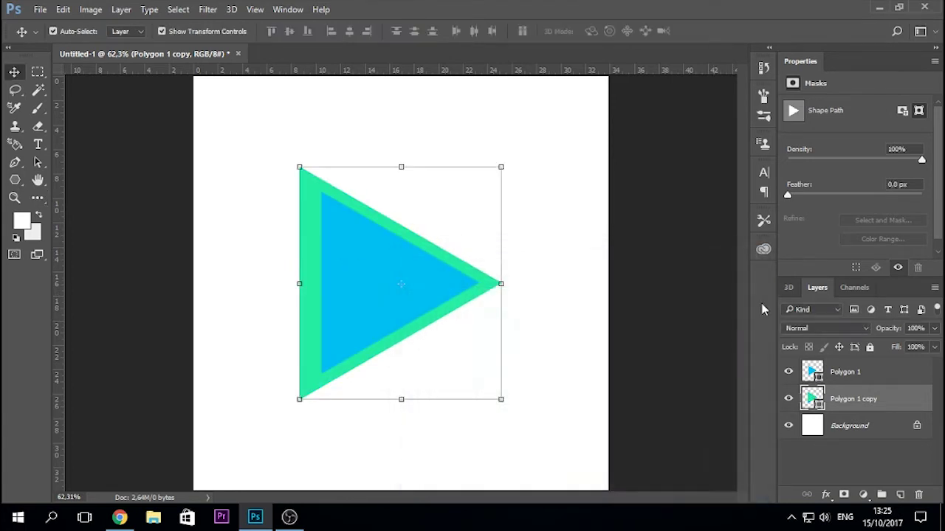
Top-align both triangles, then centre and start shrinking the cyan triangle inside the green one.
click(858, 369)
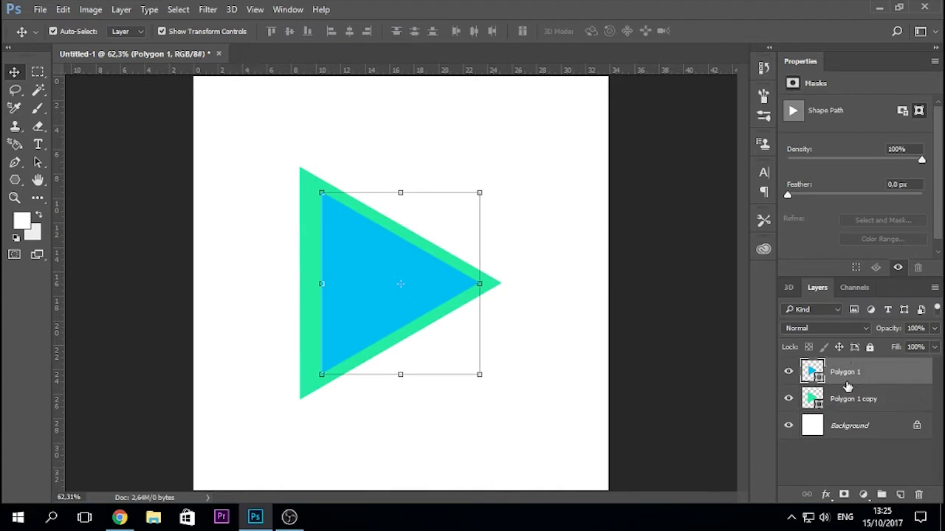
shift+click(853, 405)
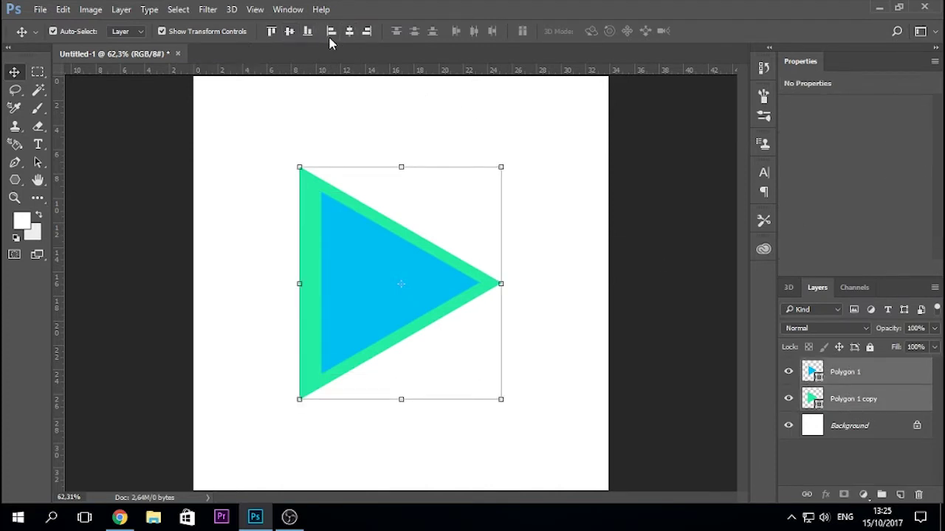
click(273, 34)
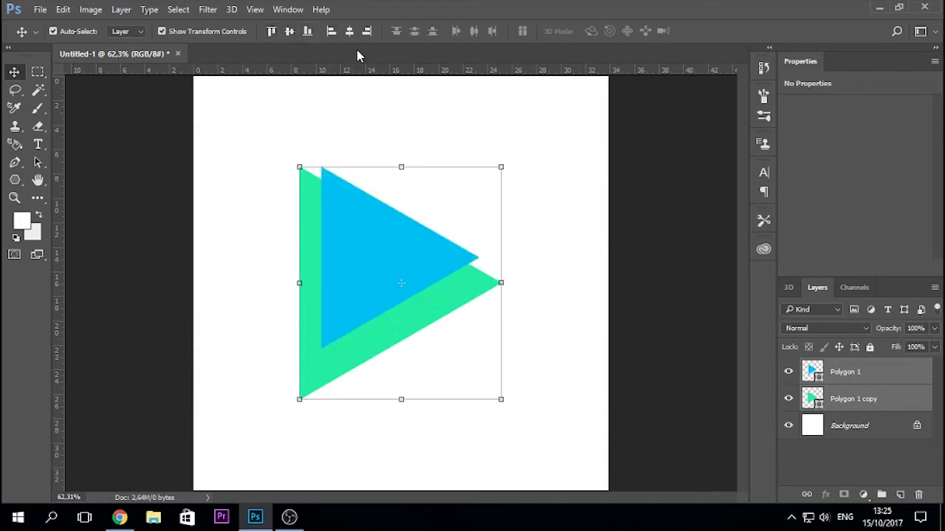
click(375, 109)
mouse_move(377, 245)
mouse_down()
mouse_move(369, 272)
mouse_move(378, 277)
mouse_up()
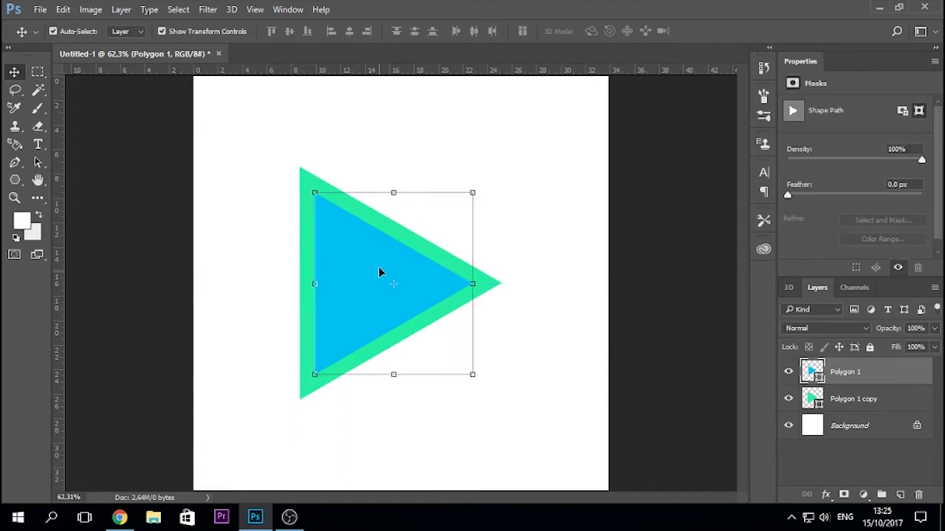
drag(311, 190, 380, 269)
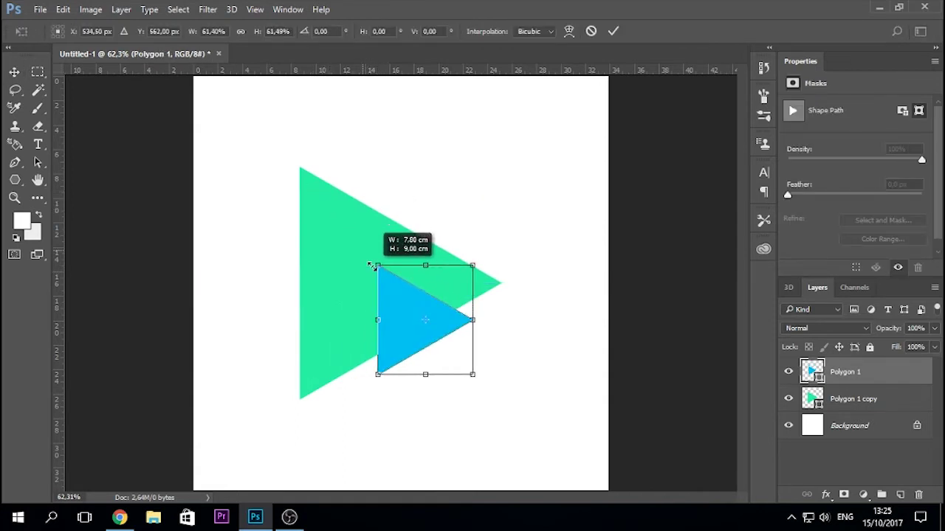
Shrink the cyan triangle to about 57% around its centre, nudge it left, and load its outline as a selection.
key(ctrl+z)
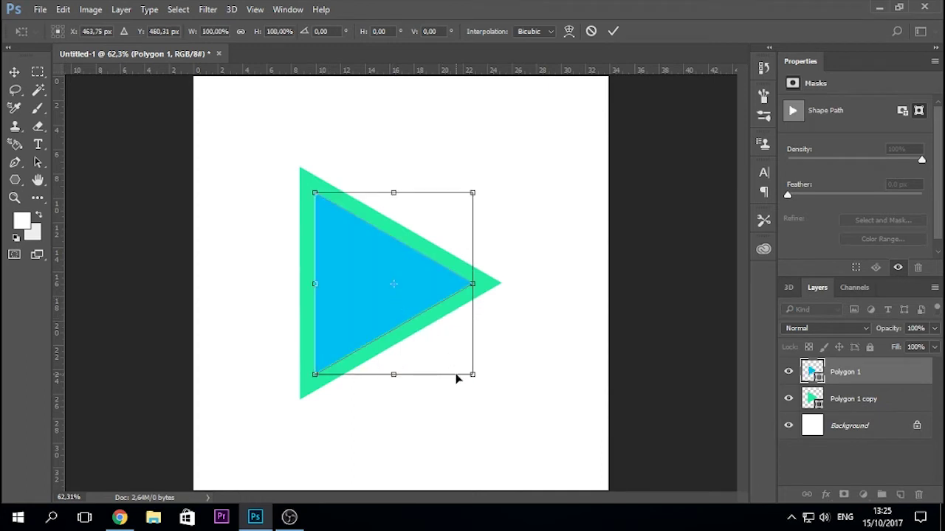
drag(473, 376, 441, 339)
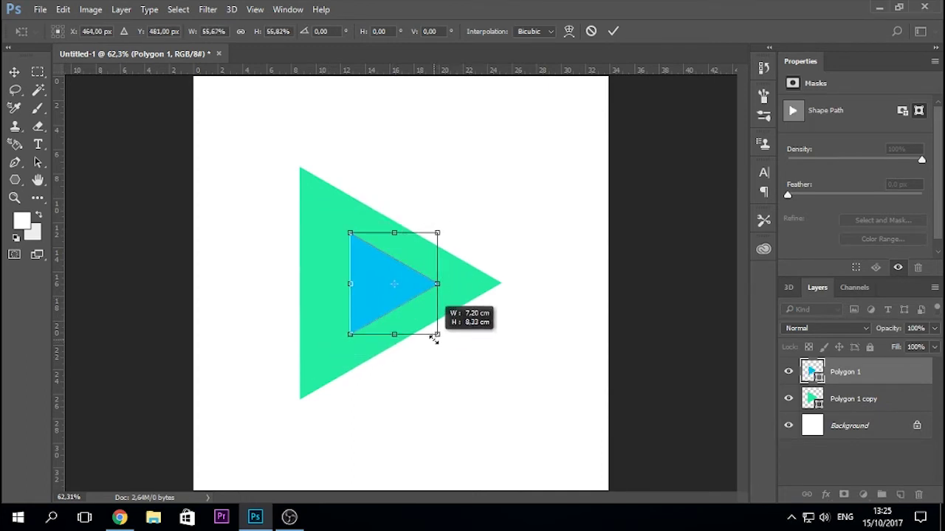
click(612, 31)
drag(377, 276, 369, 277)
click(673, 260)
ctrl+click(812, 371)
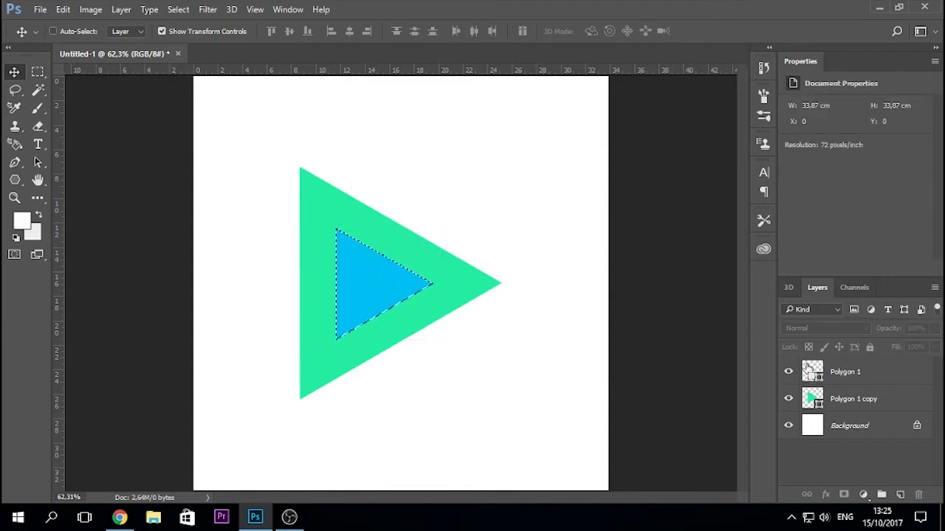
Try cutting the selection from Polygon 1 copy, then rasterize it into a pixel layer.
click(878, 397)
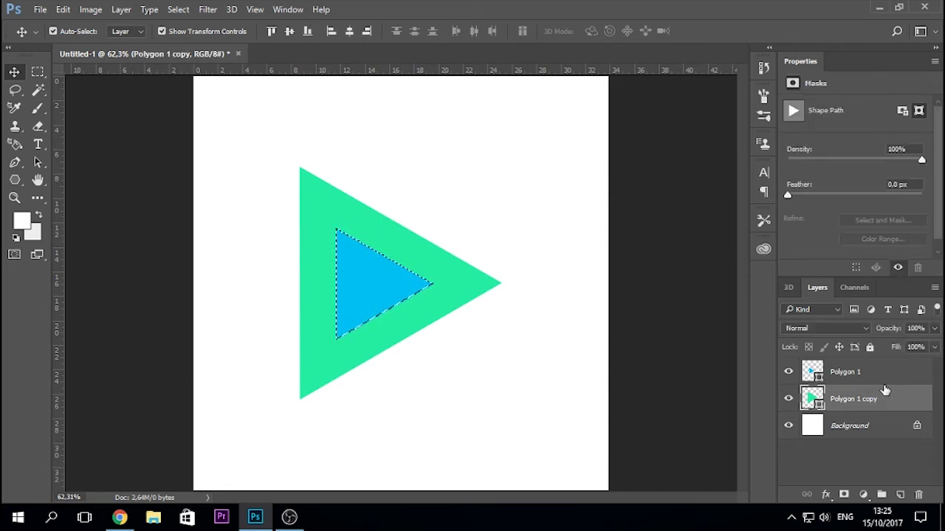
key(Delete)
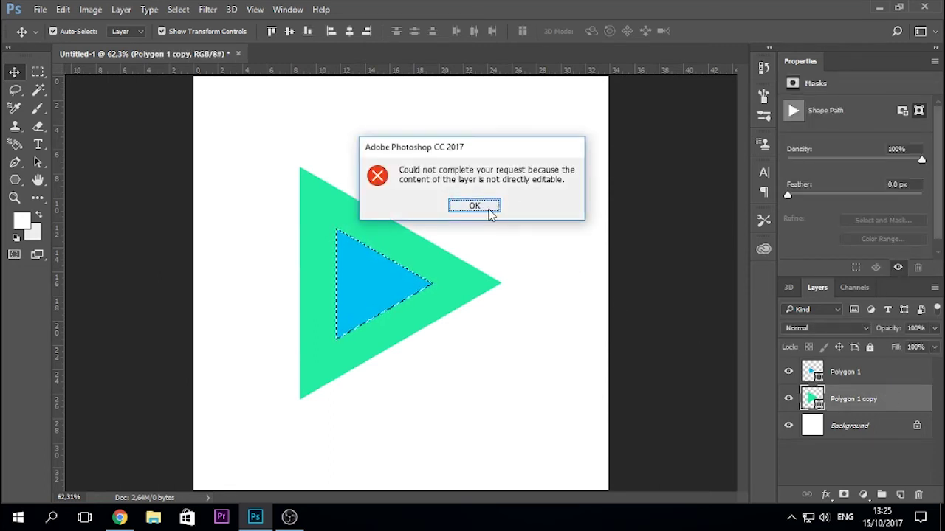
key(Return)
right_click(878, 398)
click(639, 261)
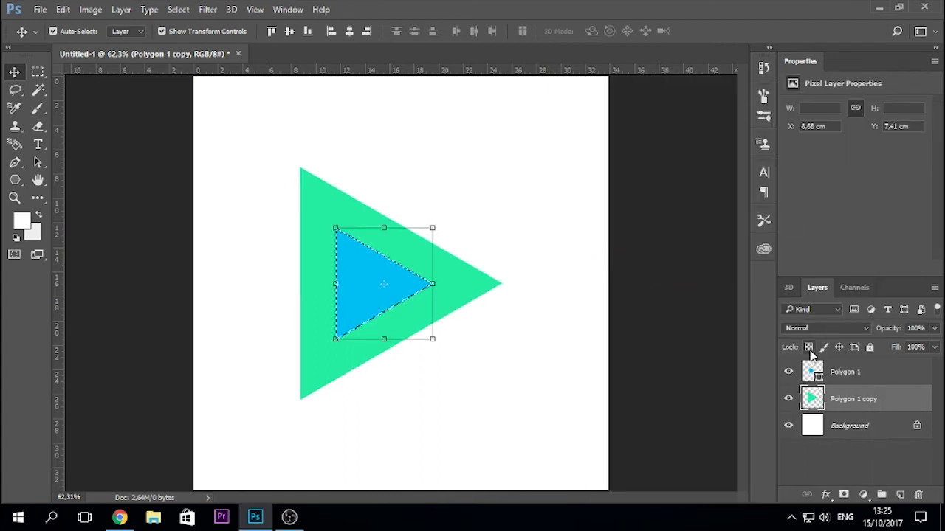
Drop the selection and delete the cyan Polygon 1 layer, leaving a hollow green triangle.
click(821, 372)
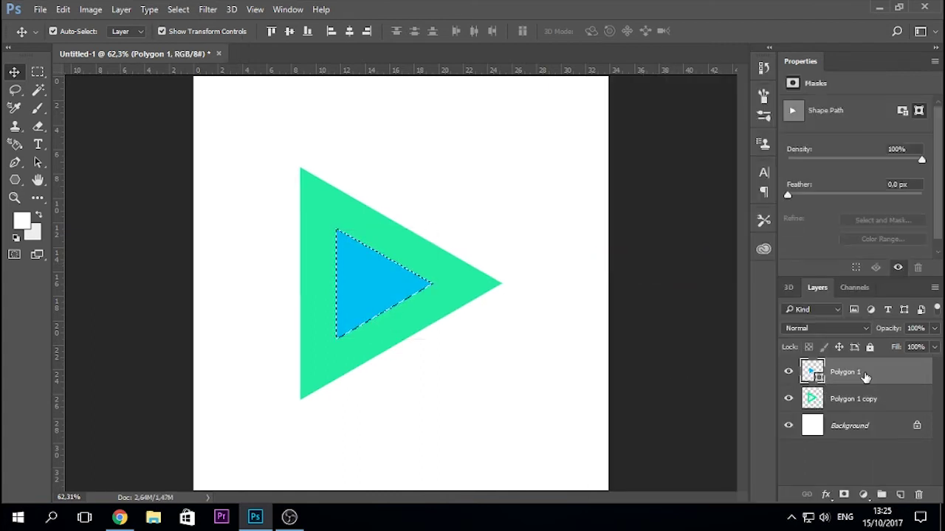
key(Delete)
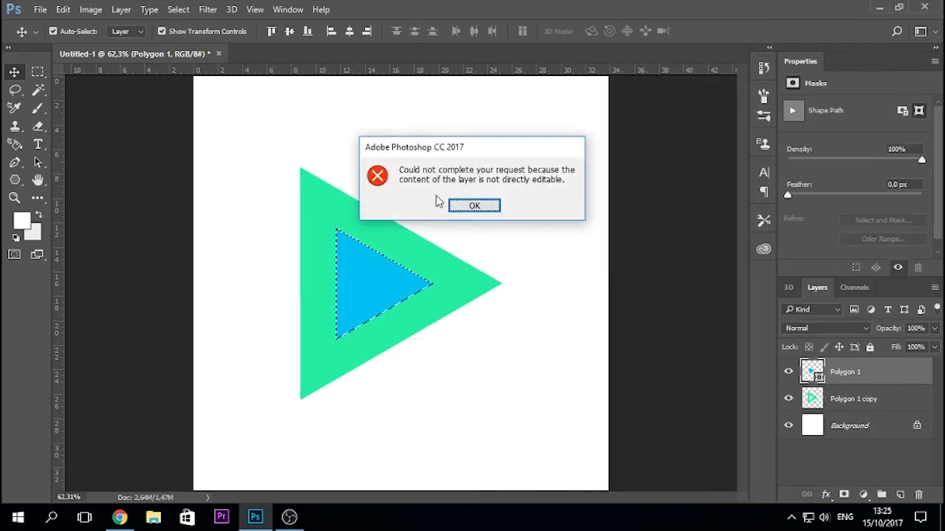
click(476, 205)
key(ctrl+d)
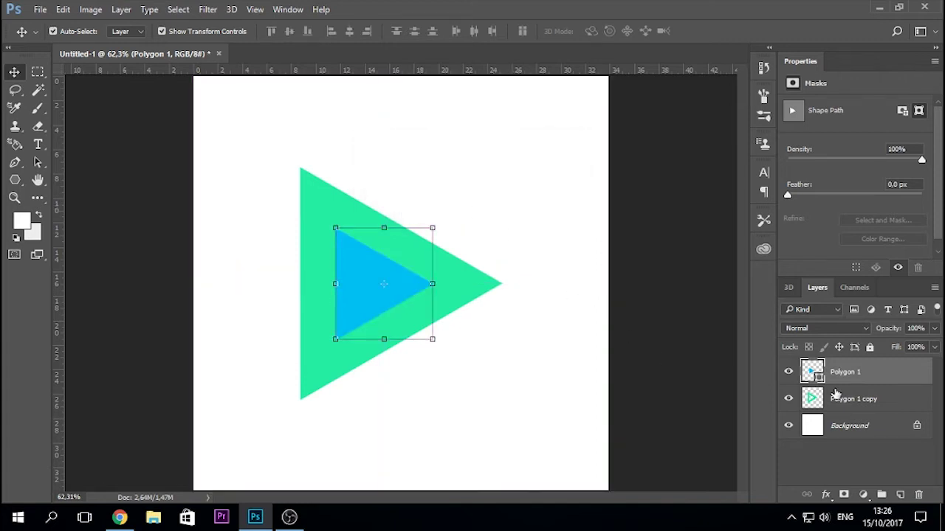
key(Delete)
click(687, 357)
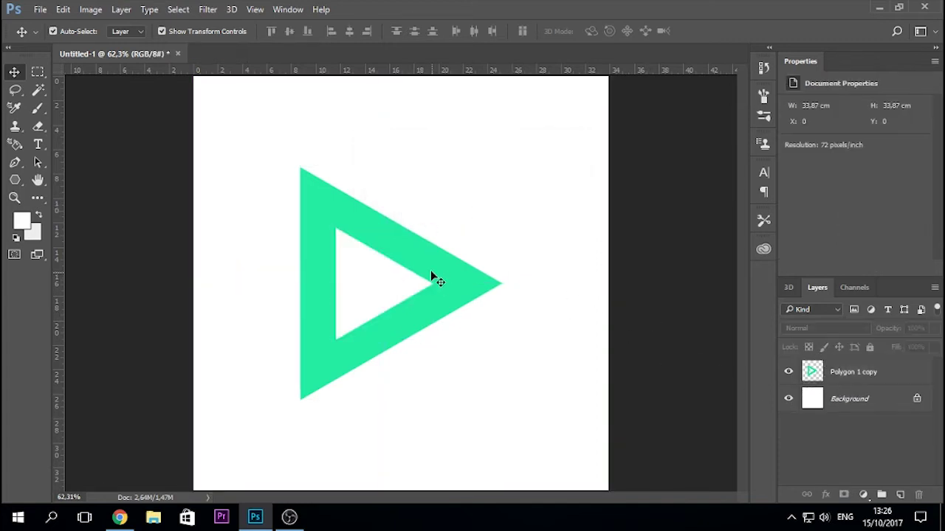
scroll(302, 265, up, 5)
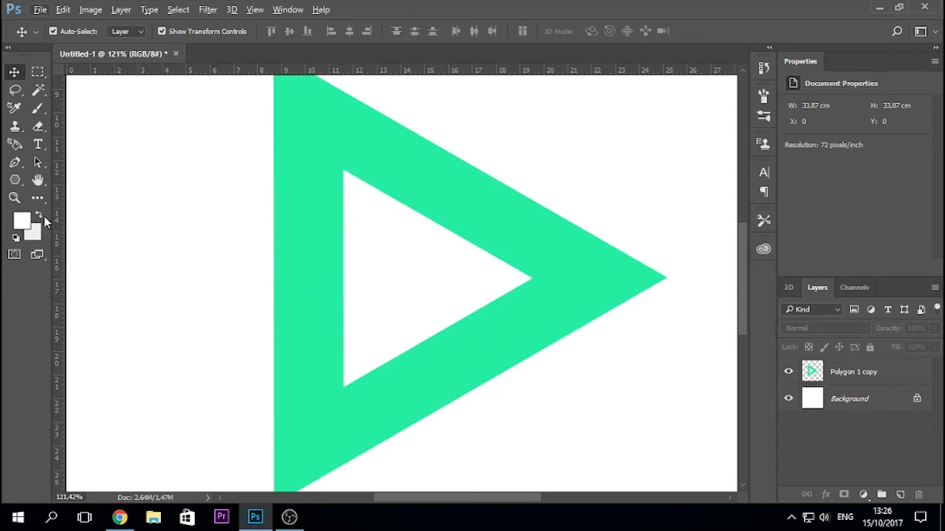
Select a horizontal band across the triangle's left edge and erase it to cut a gap.
scroll(37, 195, down, 1)
click(16, 183)
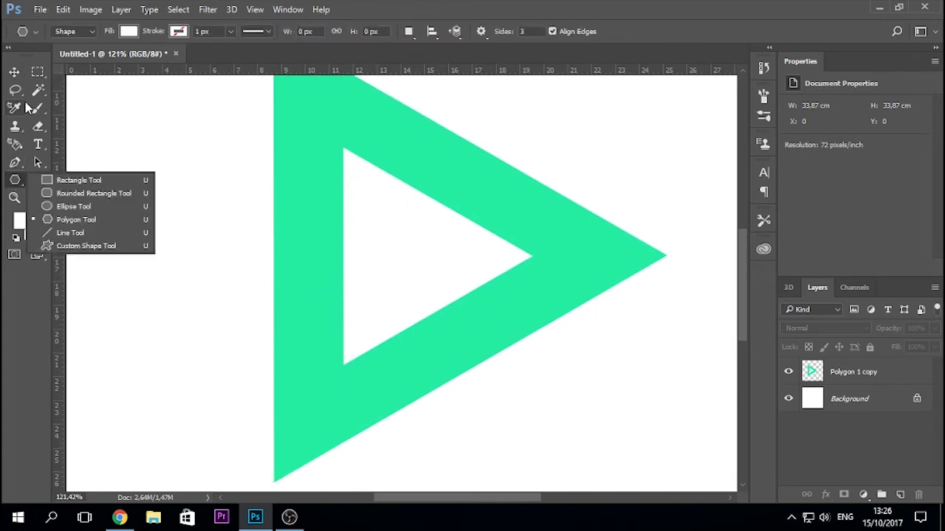
click(37, 72)
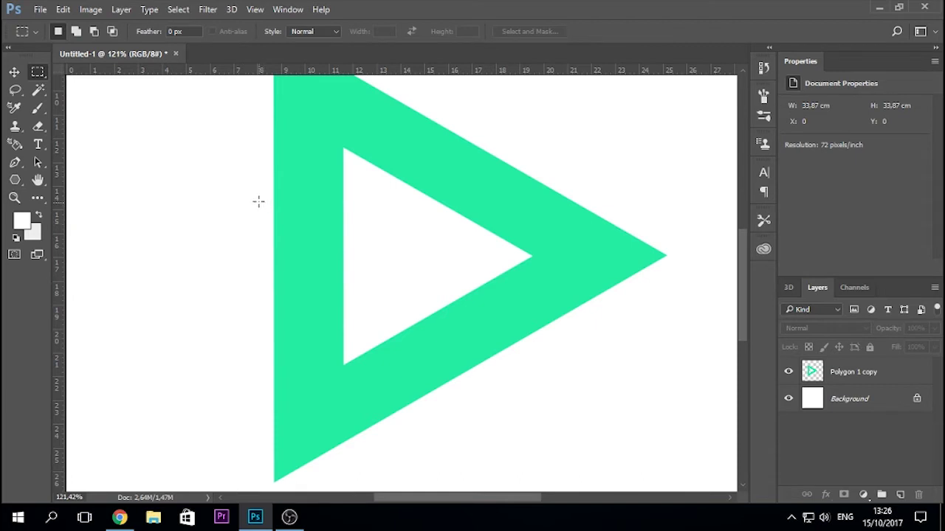
scroll(258, 205, up, 1)
drag(248, 279, 366, 338)
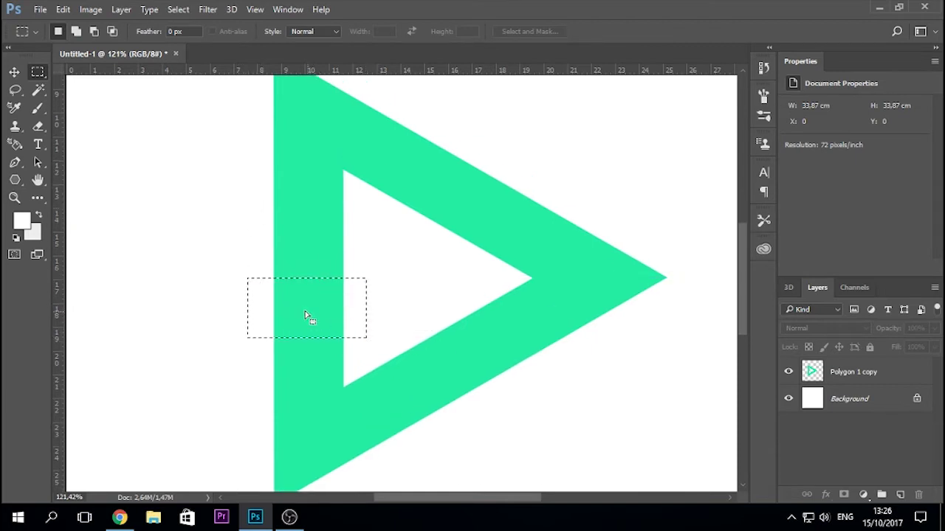
click(38, 126)
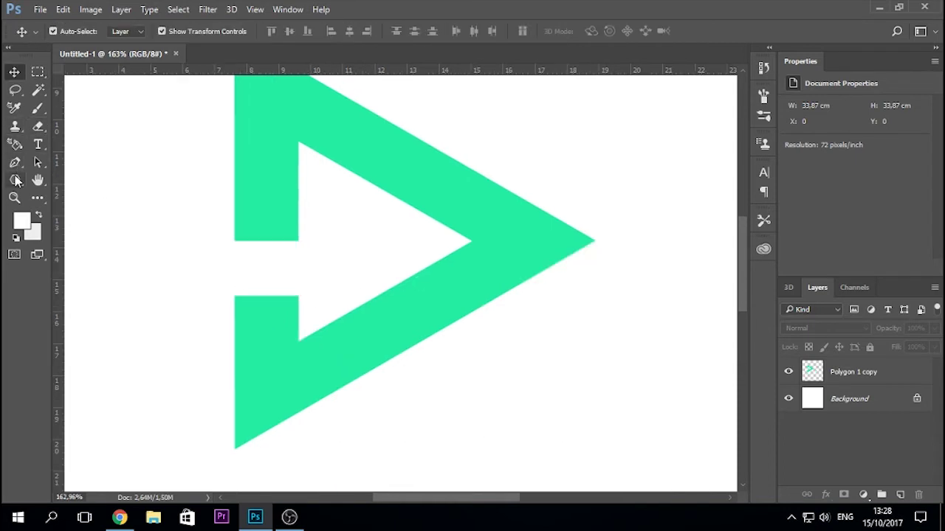
click(15, 180)
click(53, 183)
Draw a small square in the gap and fill it with the triangle's sampled green.
drag(238, 261, 262, 284)
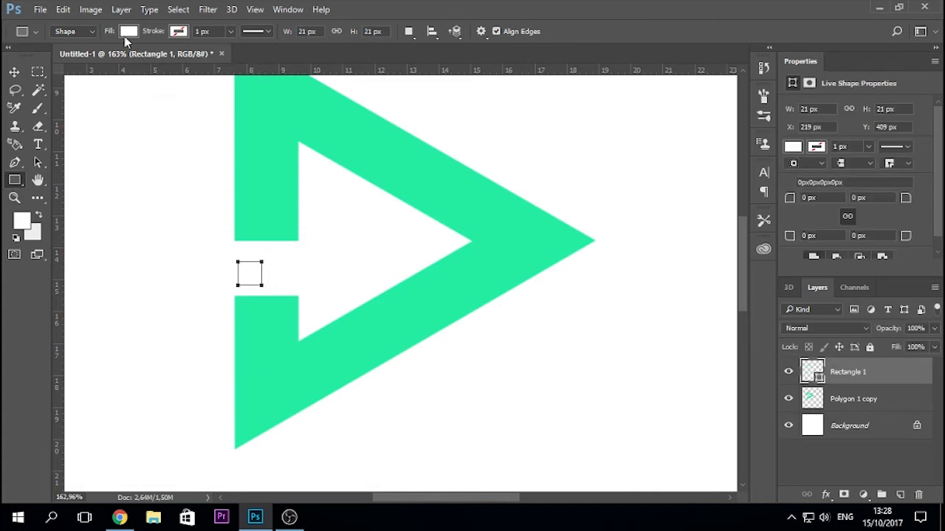
click(128, 32)
click(194, 58)
click(249, 160)
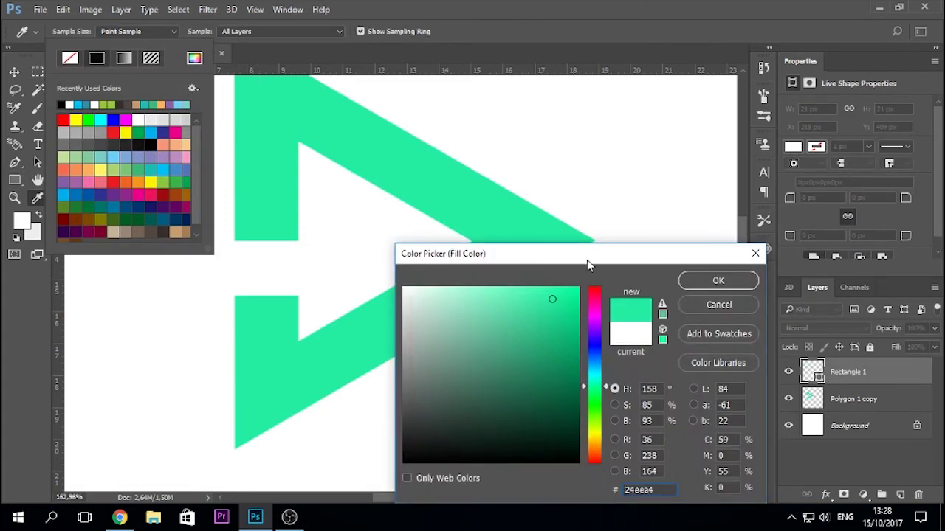
click(709, 280)
Alt-drag two copies of the square and shrink the newest one to about 48%.
key(Escape)
key(v)
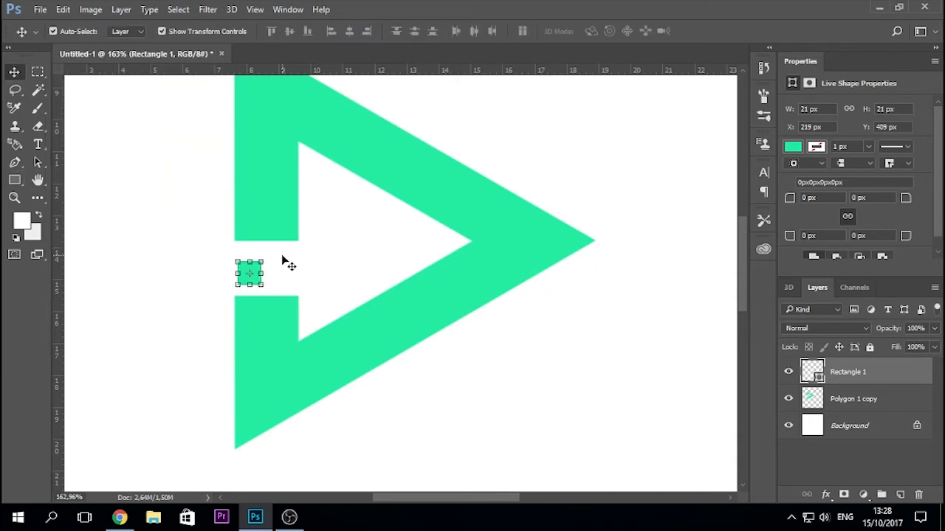
scroll(281, 262, up, 2)
scroll(280, 266, up, 3)
alt+drag(236, 285, 324, 283)
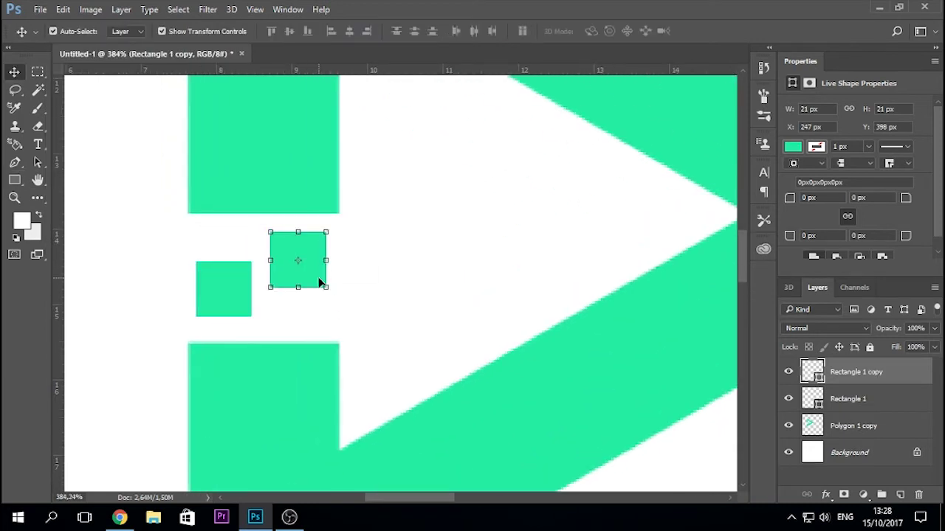
mouse_move(322, 286)
alt+mouse_down()
mouse_move(312, 342)
mouse_move(300, 329)
alt+mouse_up()
key(ctrl+t)
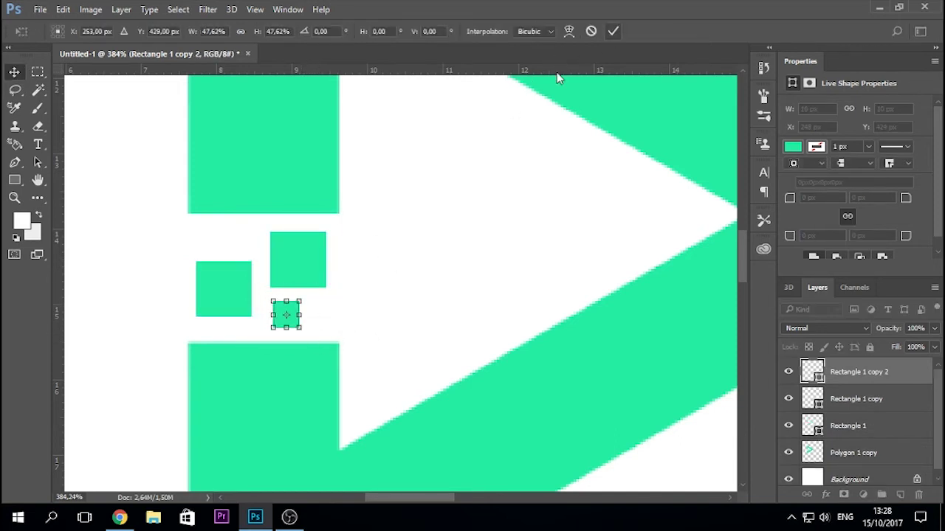
click(611, 35)
Try grouping the square and triangle layers, undo it, and select the triangle's layer.
scroll(411, 245, down, 3)
scroll(473, 304, down, 2)
scroll(618, 320, down, 2)
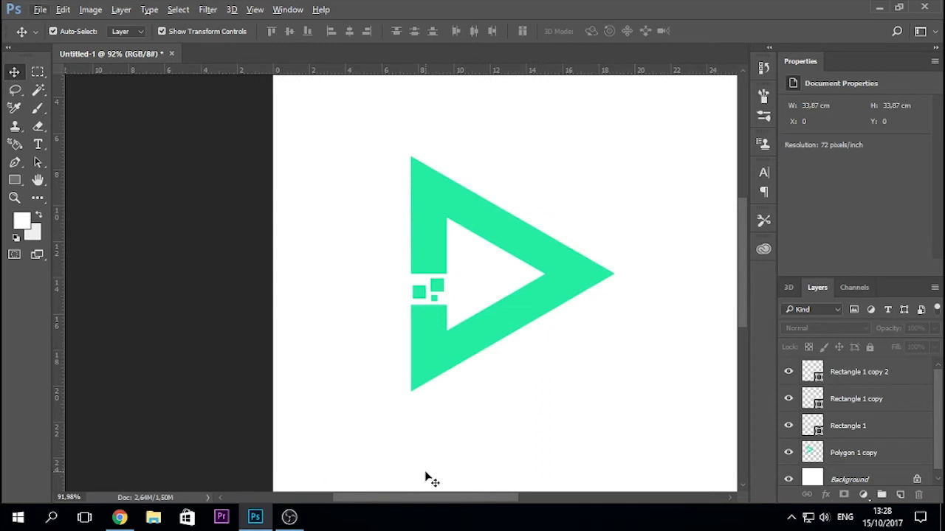
scroll(435, 443, right, 3)
scroll(413, 369, down, 2)
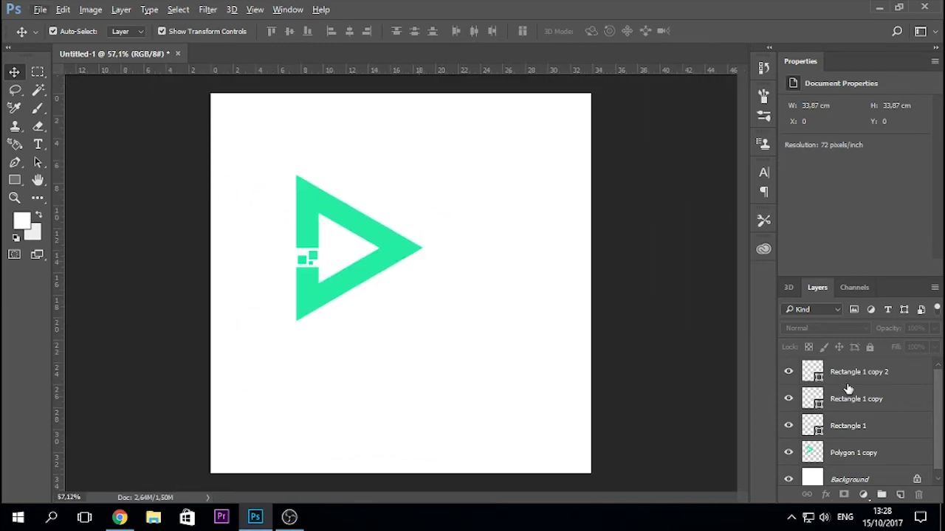
click(841, 378)
shift+click(879, 456)
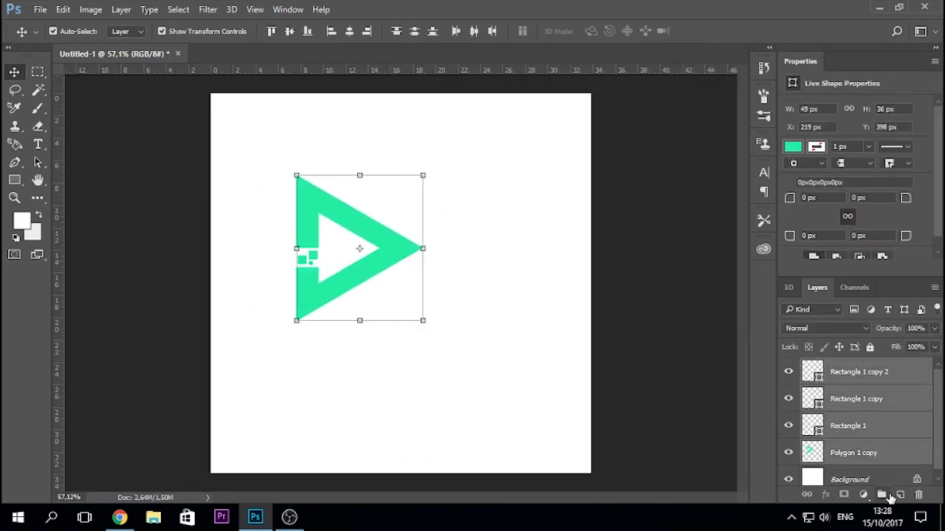
click(883, 494)
key(ctrl+z)
click(897, 446)
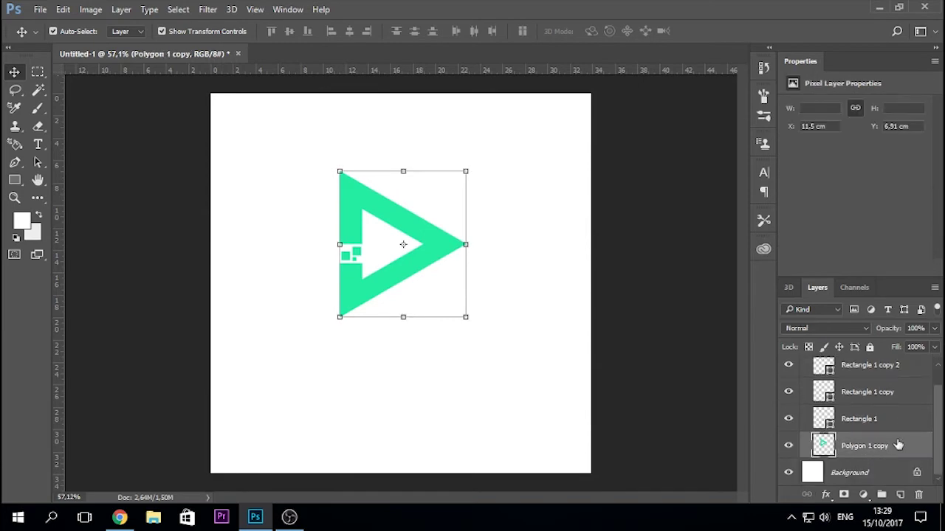
right_click(901, 445)
Add a Gradient Overlay to Polygon 1 copy via Blending Options and open the gradient editor.
click(699, 18)
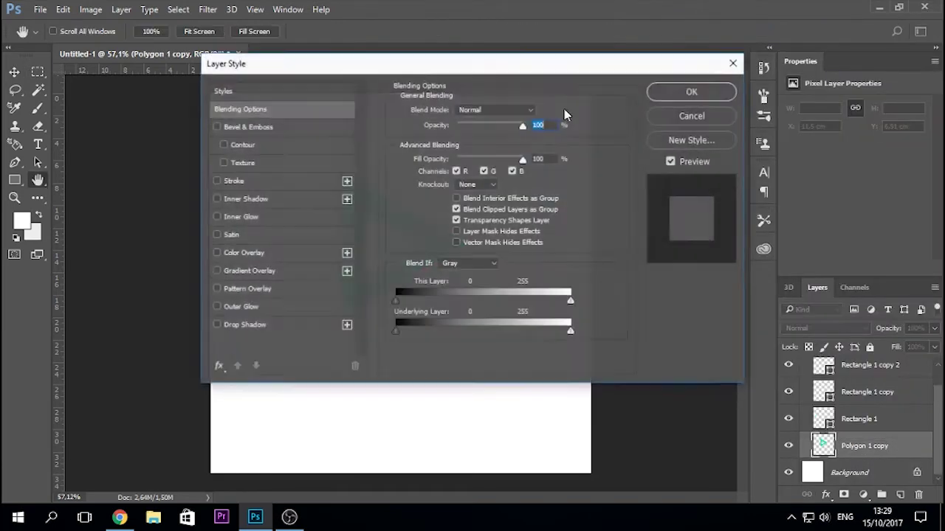
drag(598, 67, 684, 67)
click(493, 270)
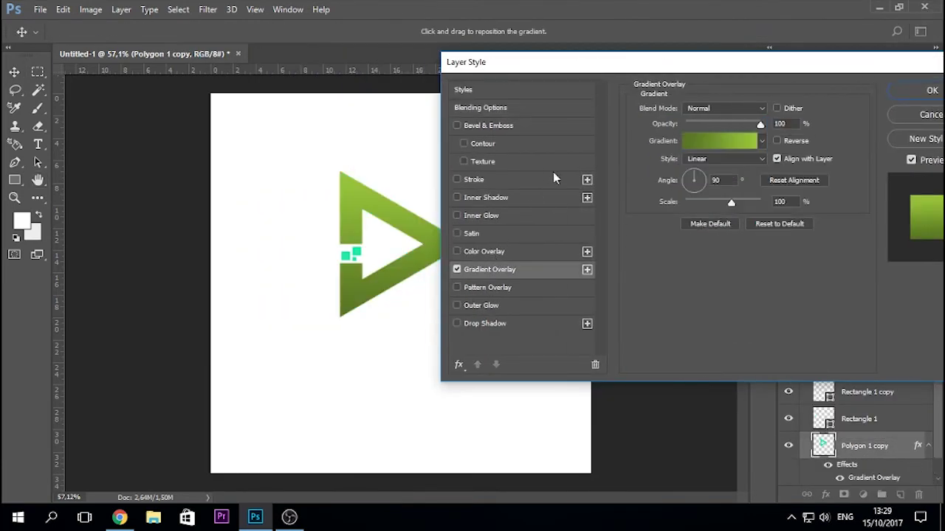
click(707, 141)
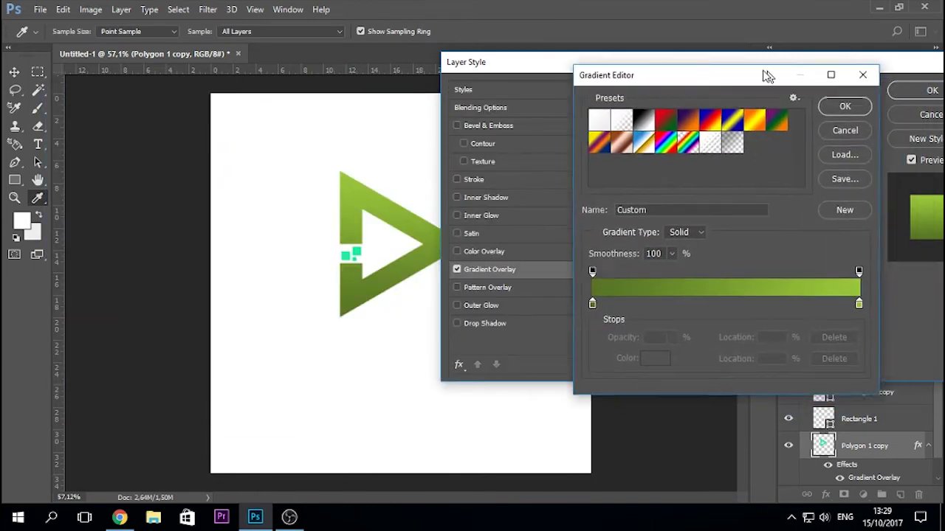
drag(240, 97, 747, 72)
Set the gradient stops to teals sampled from the squares, #2a8564 to #24eea4, and apply.
double_click(574, 301)
click(366, 267)
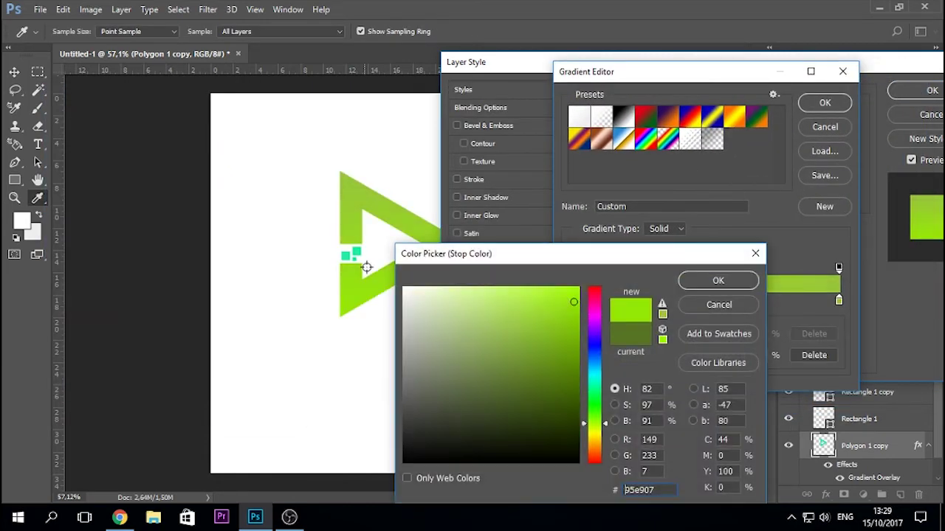
click(347, 256)
click(718, 281)
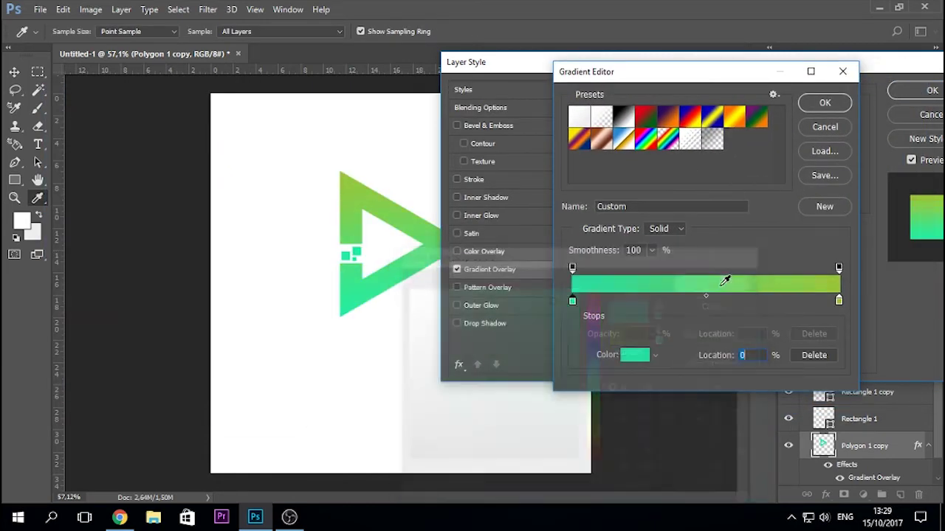
double_click(839, 303)
click(358, 254)
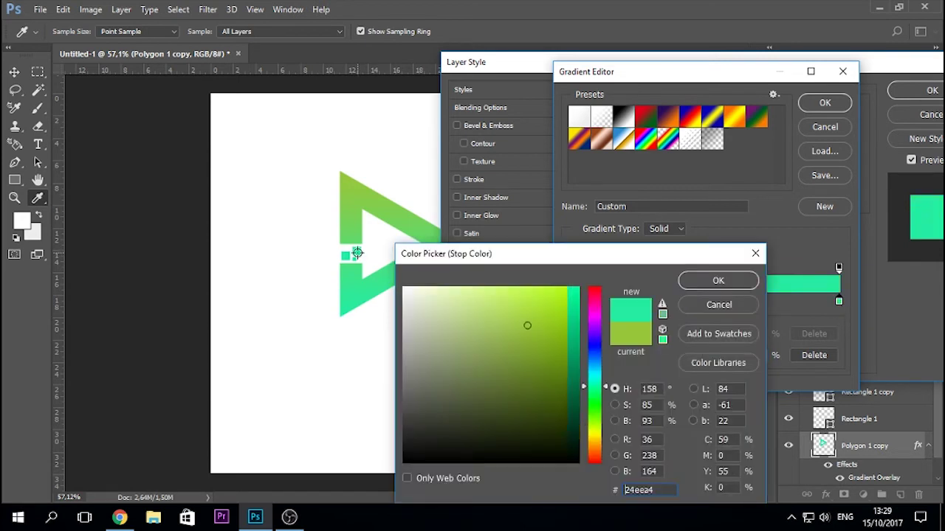
mouse_move(564, 326)
mouse_down()
mouse_move(561, 337)
mouse_move(532, 327)
mouse_move(523, 366)
mouse_up()
click(697, 282)
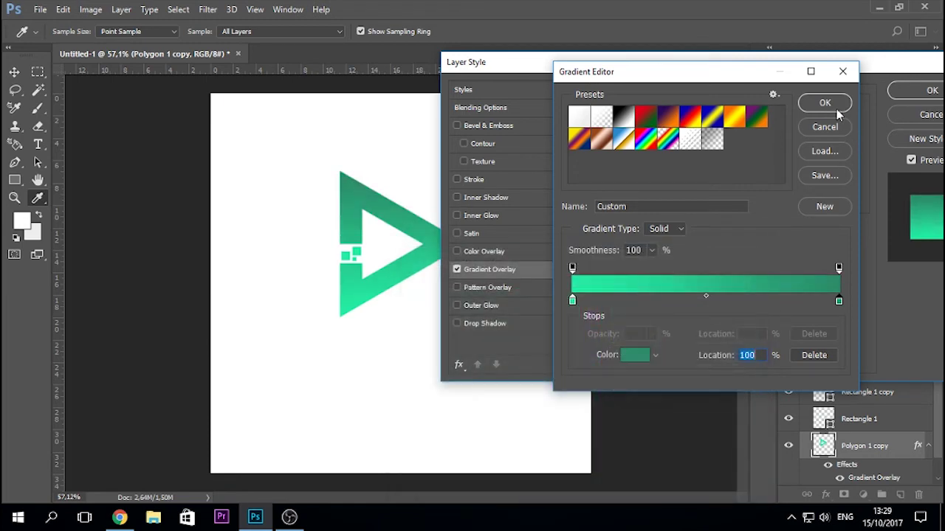
click(825, 103)
click(929, 90)
scroll(362, 270, up, 3)
Give the upper-right small square a Gradient Overlay layer style.
scroll(394, 274, up, 2)
click(377, 265)
right_click(870, 404)
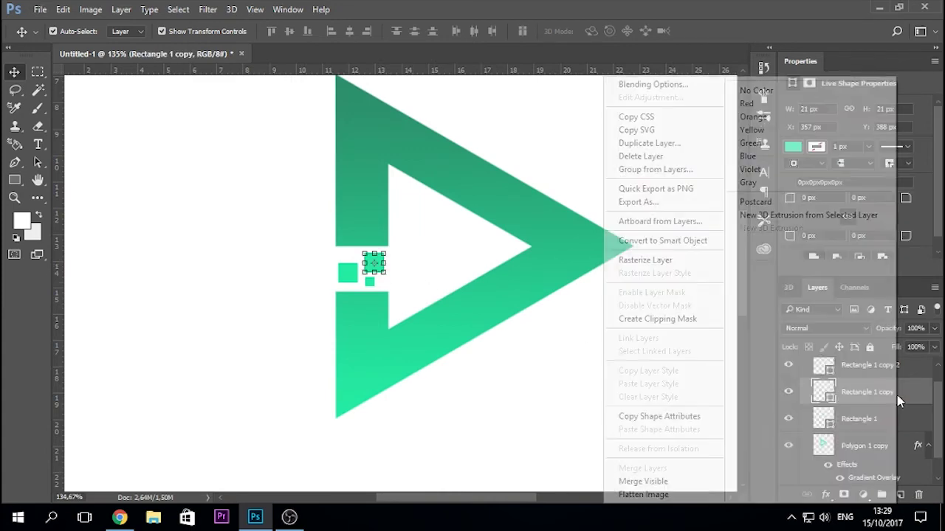
click(667, 85)
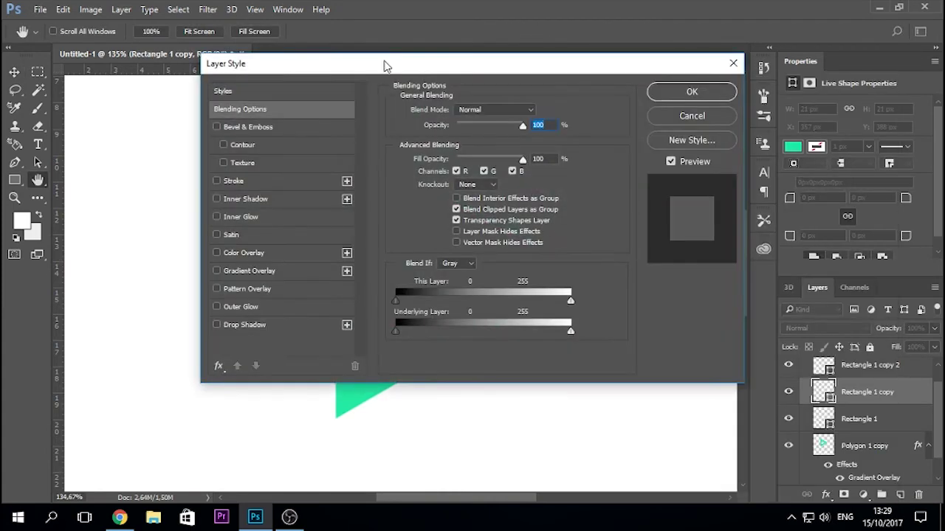
drag(386, 65, 644, 76)
click(525, 299)
click(504, 283)
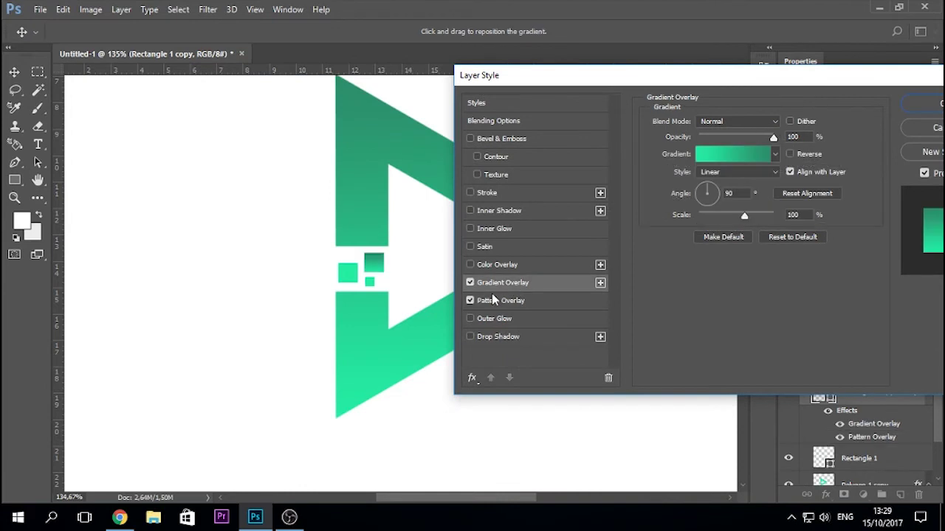
click(789, 154)
click(789, 155)
drag(884, 79, 661, 134)
click(721, 152)
Collapse Group 1 in the Layers panel and select the logo group.
scroll(604, 343, down, 2)
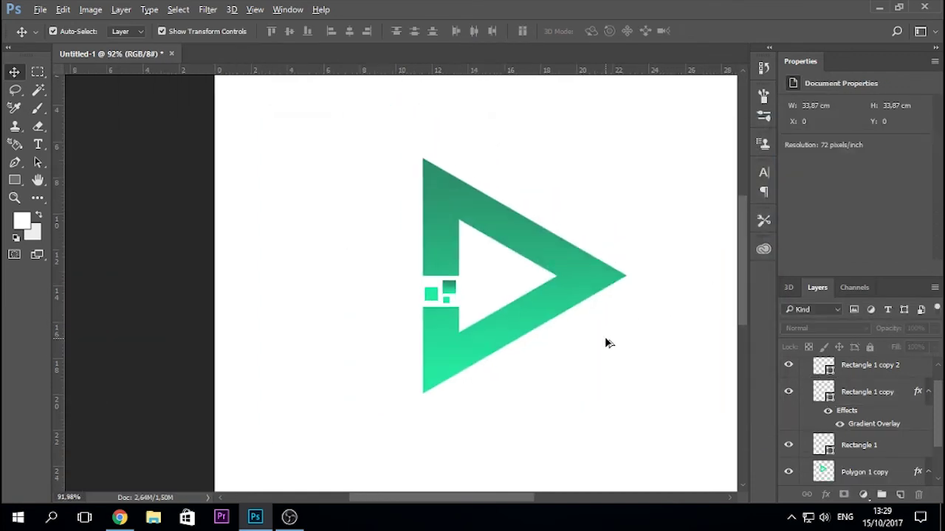
scroll(605, 339, down, 1)
drag(497, 499, 561, 494)
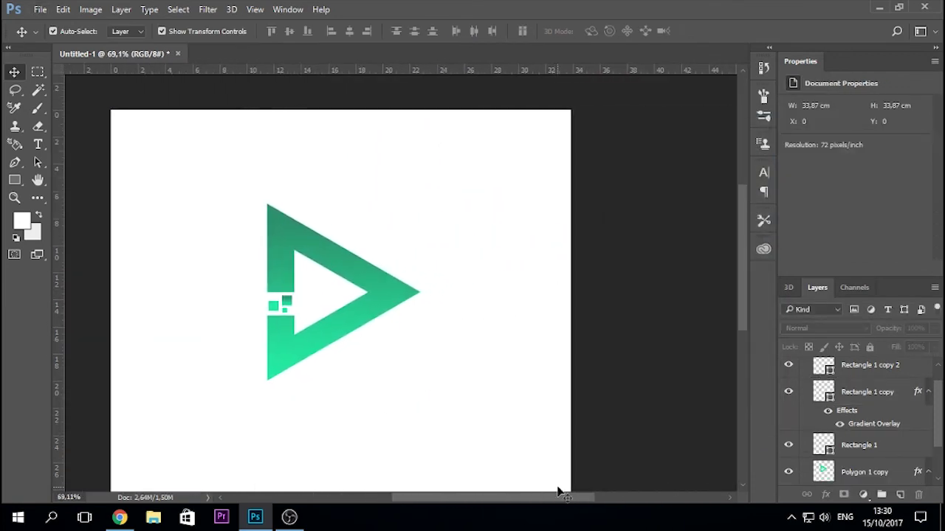
scroll(373, 352, down, 2)
scroll(377, 328, up, 1)
scroll(831, 392, up, 1)
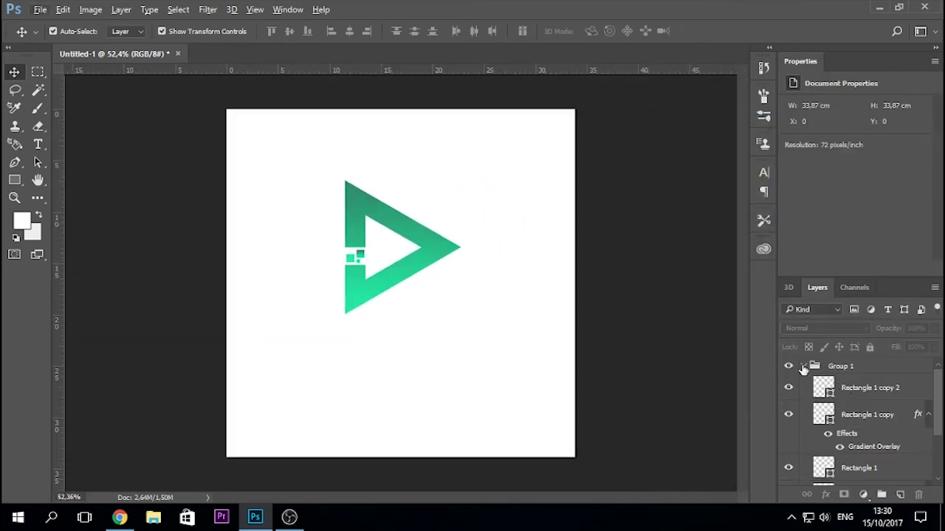
click(803, 367)
click(826, 367)
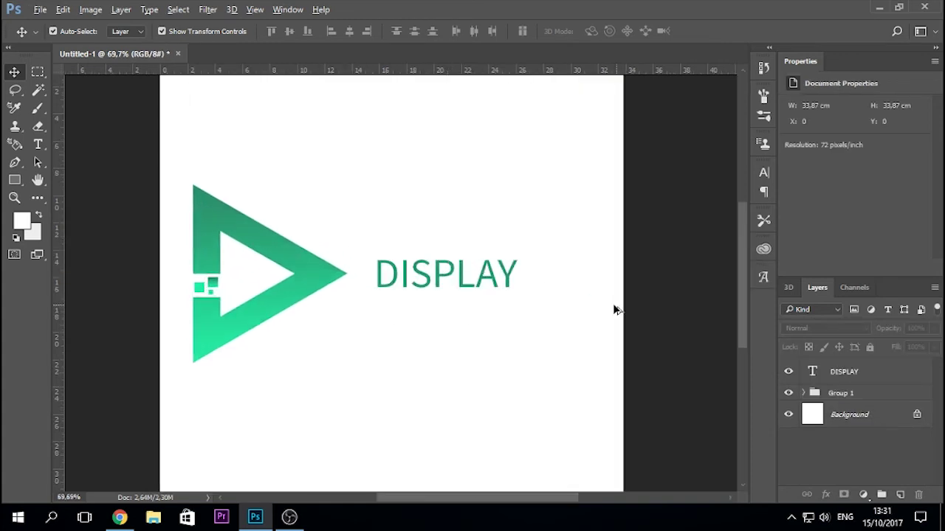
Shift DISPLAY right, nudge Group 1 right, and rotate the logo about -7.5°.
drag(449, 279, 498, 279)
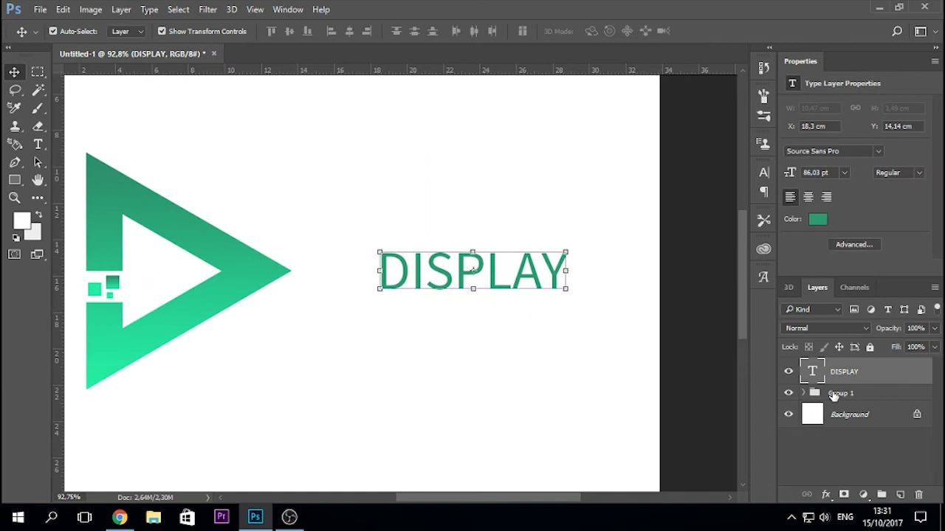
click(834, 394)
key(Right)
key(Right)
key(Right)
key(Right)
key(Right)
key(Right)
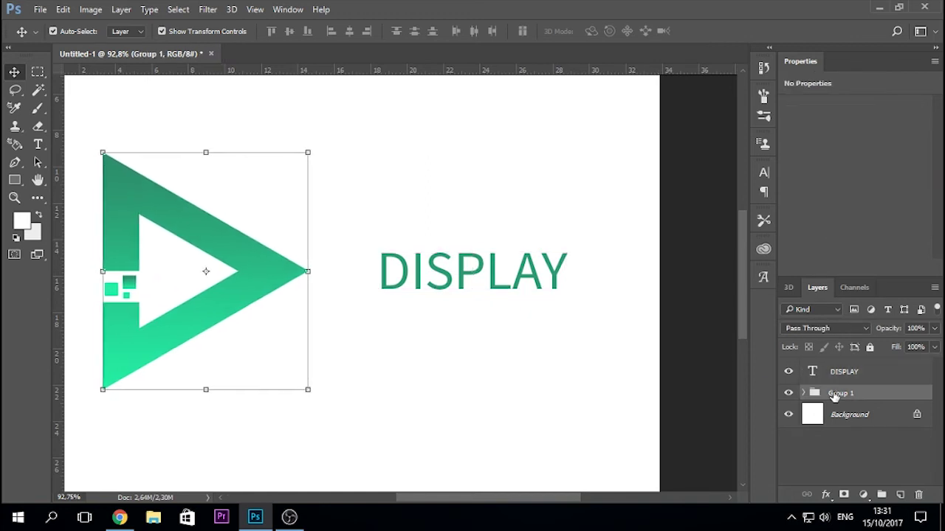
key(Right)
key(Right)
key(Right)
key(Right)
key(Right)
key(Right)
key(Right)
key(Right)
key(Right)
key(Right)
key(Right)
key(Right)
key(Right)
key(Right)
key(Right)
drag(375, 138, 359, 121)
click(612, 31)
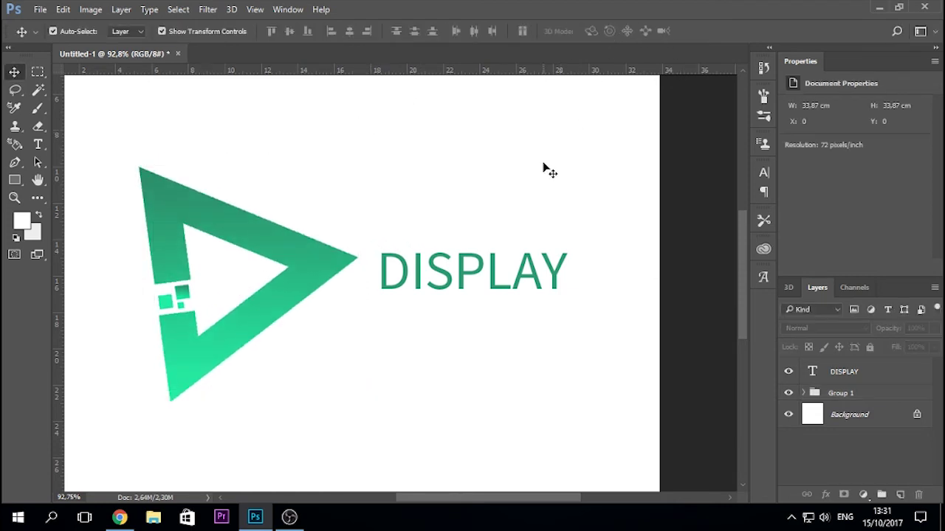
Place the DISPLAY text snugly beside the triangle's right tip, slightly lower, and deselect it.
key(ctrl+0)
scroll(592, 279, down, 2)
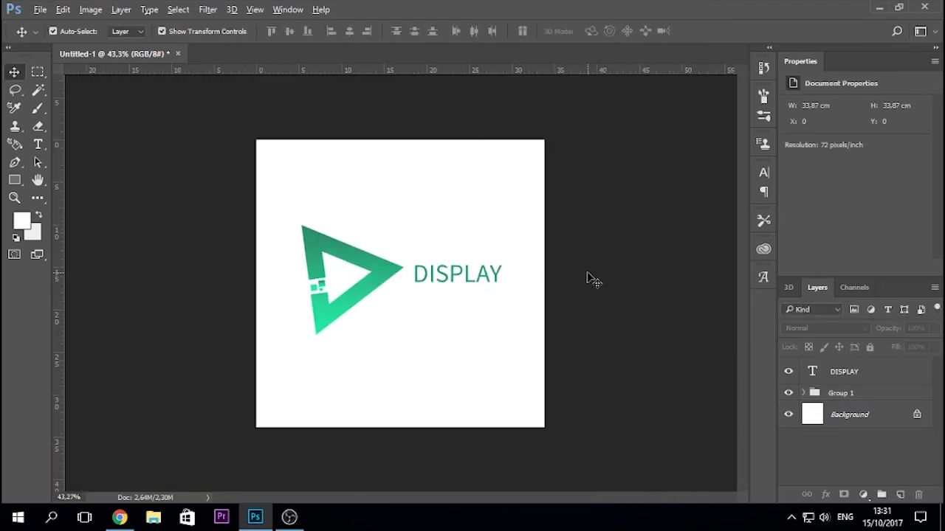
scroll(590, 278, up, 3)
drag(491, 269, 478, 290)
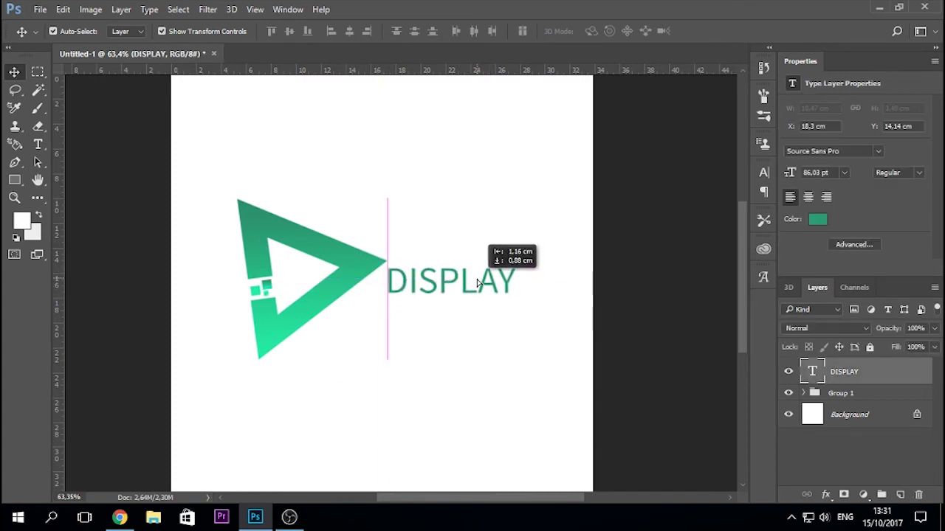
click(633, 257)
scroll(555, 274, down, 2)
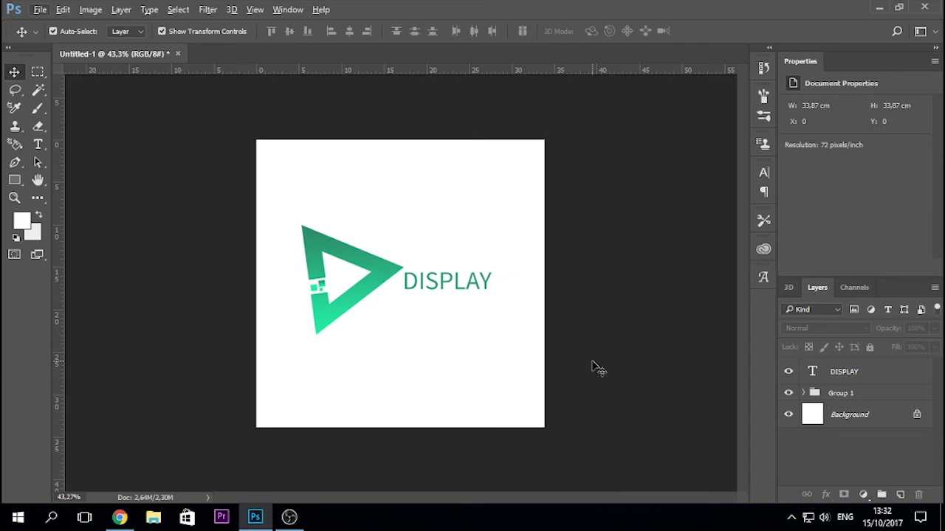
scroll(315, 229, up, 3)
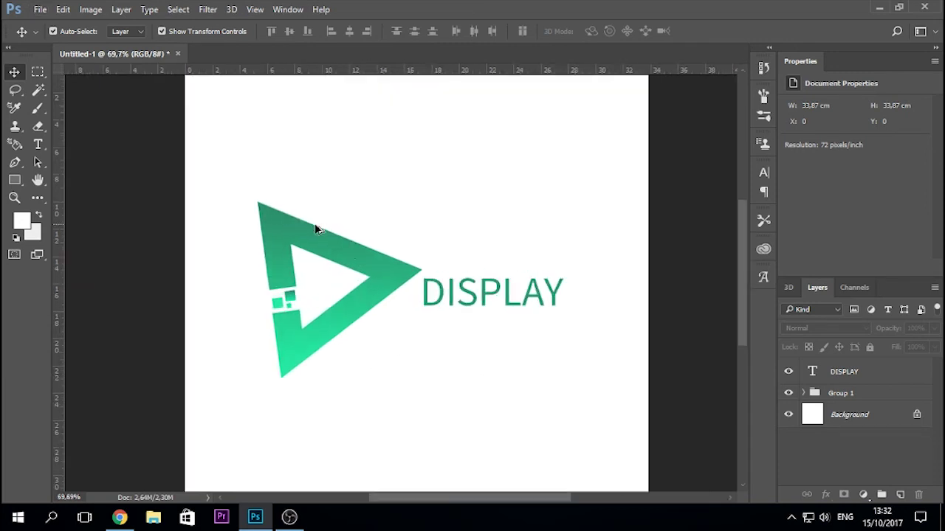
Draw a Pen-tool shape line from the triangle's top corner to its inner corner.
scroll(306, 233, up, 2)
scroll(302, 233, up, 1)
scroll(302, 234, up, 2)
scroll(302, 234, up, 2)
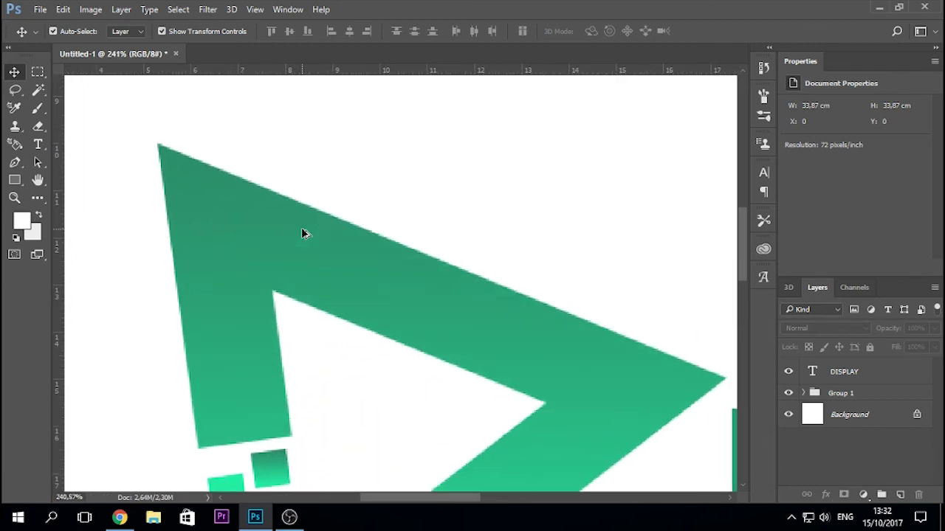
scroll(288, 222, up, 1)
click(15, 162)
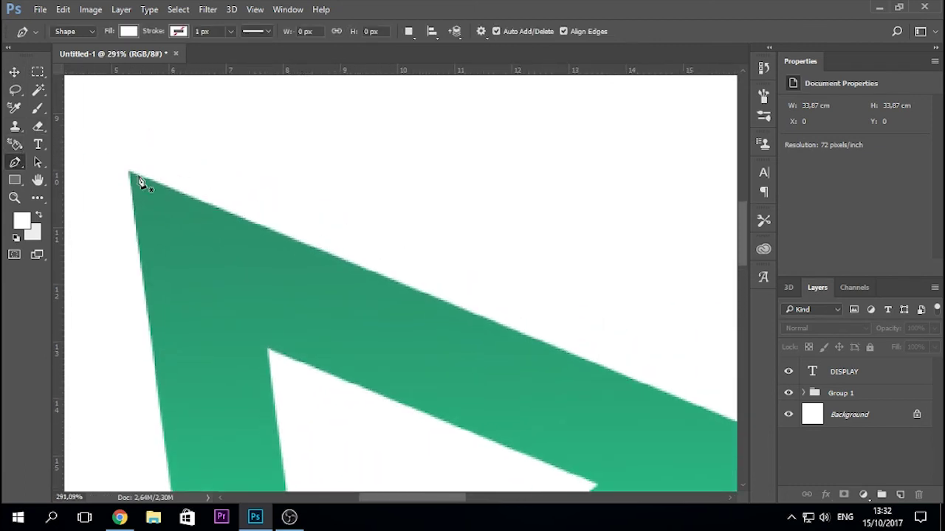
click(131, 175)
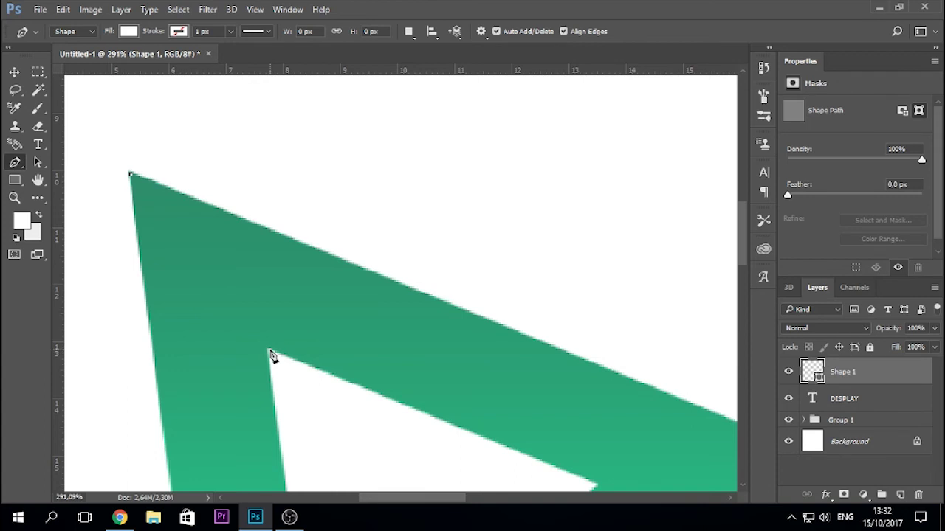
click(268, 351)
Give the line a white 4.43 px stroke with changed end caps and stroke alignment.
click(128, 31)
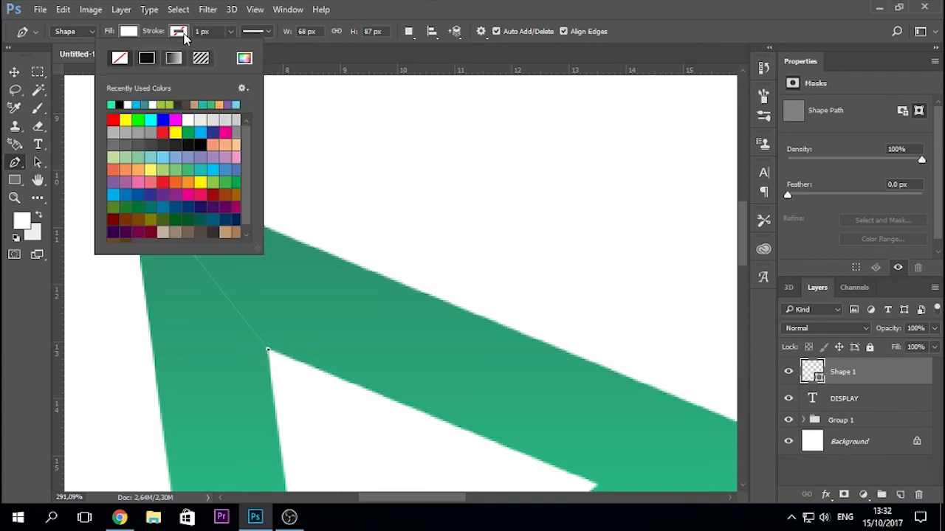
click(131, 103)
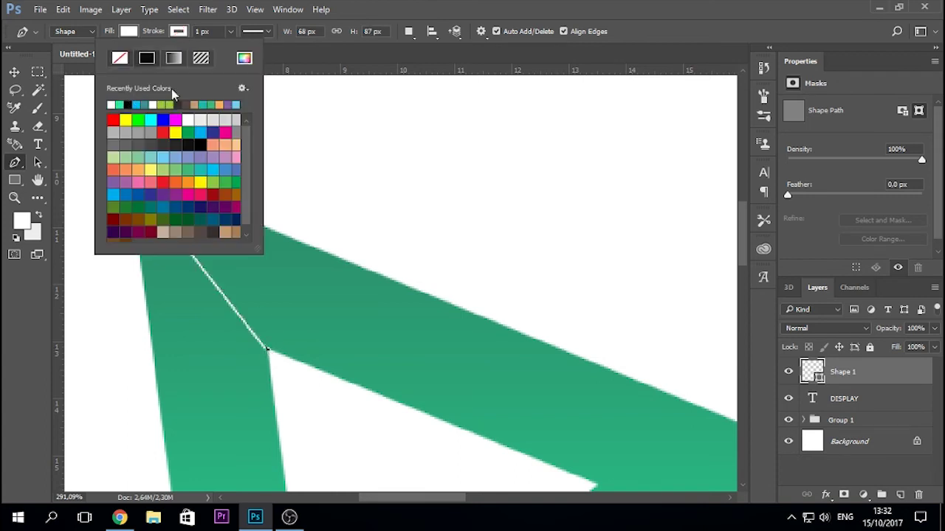
click(230, 31)
drag(222, 48, 233, 48)
click(255, 31)
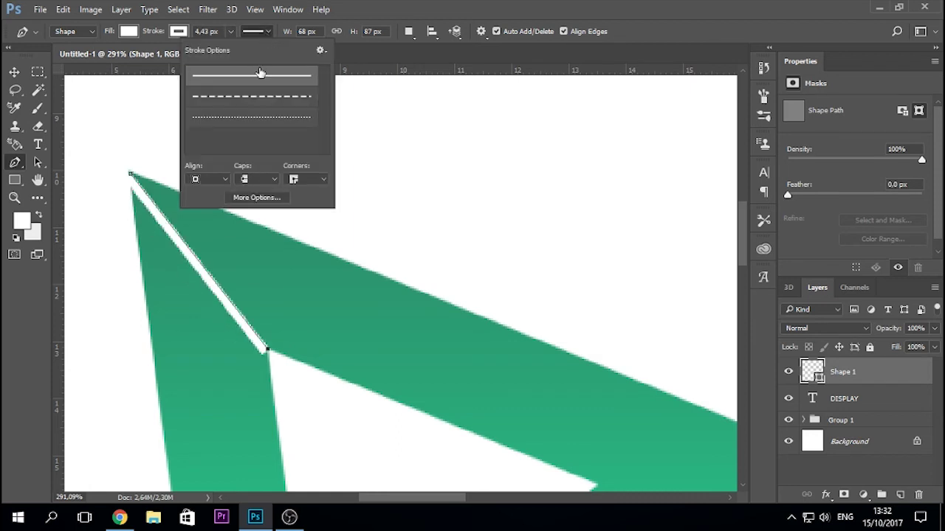
click(243, 179)
click(257, 201)
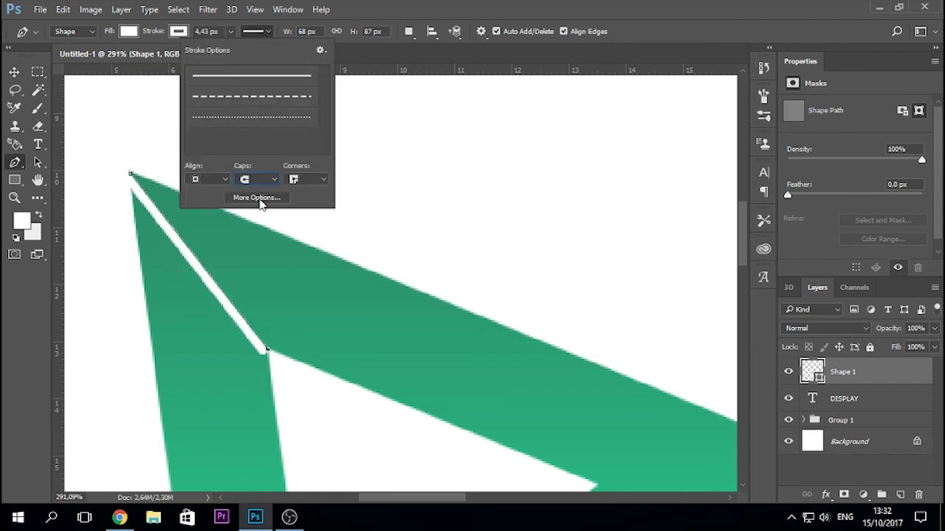
click(210, 179)
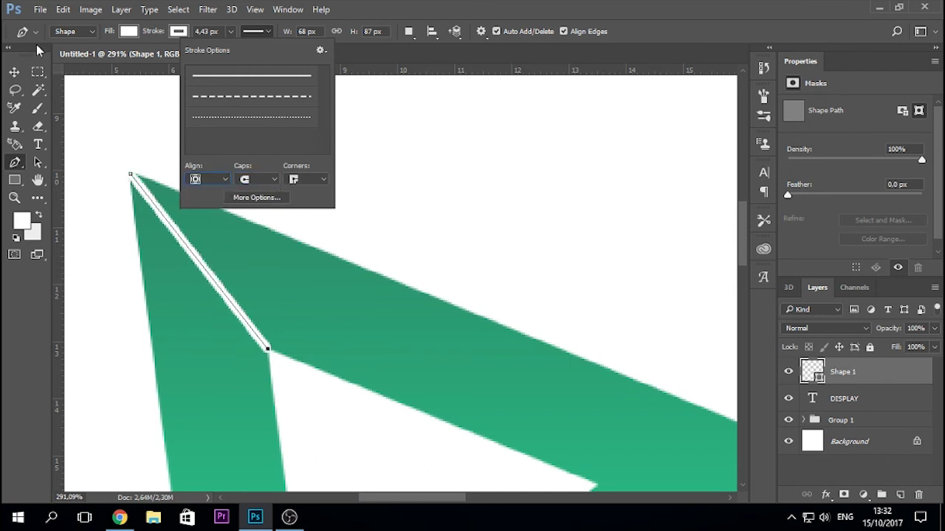
Pull the white line's top end slightly inward and commit the transform.
click(14, 72)
drag(124, 170, 129, 170)
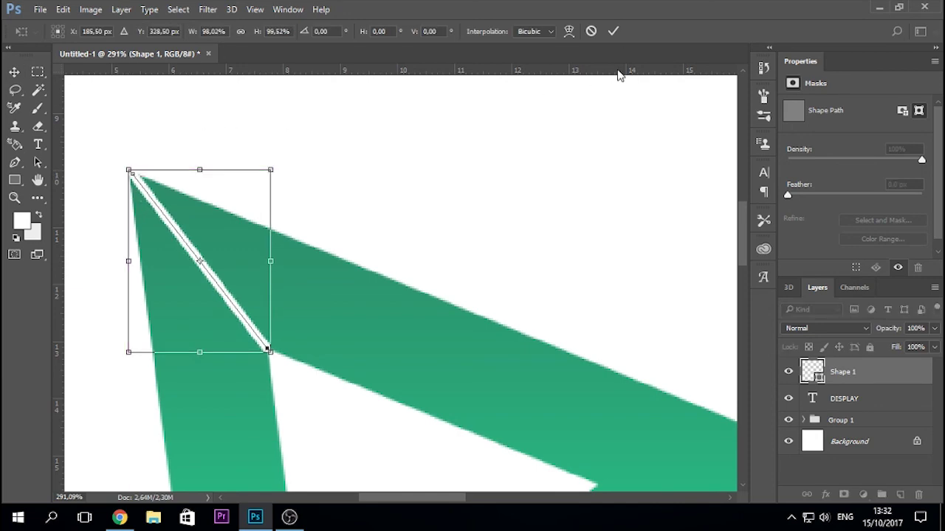
click(613, 31)
scroll(398, 189, down, 3)
scroll(342, 182, up, 1)
scroll(476, 266, up, 3)
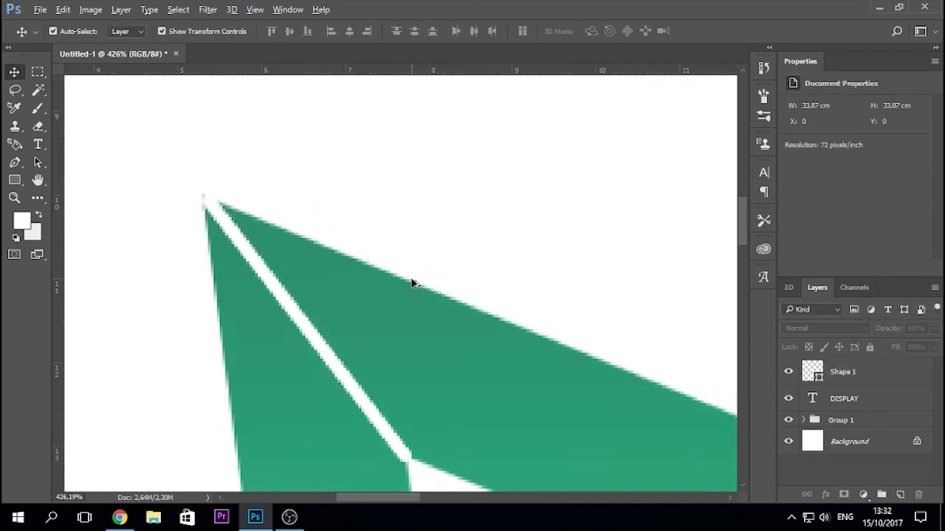
scroll(324, 281, up, 2)
click(176, 194)
click(871, 415)
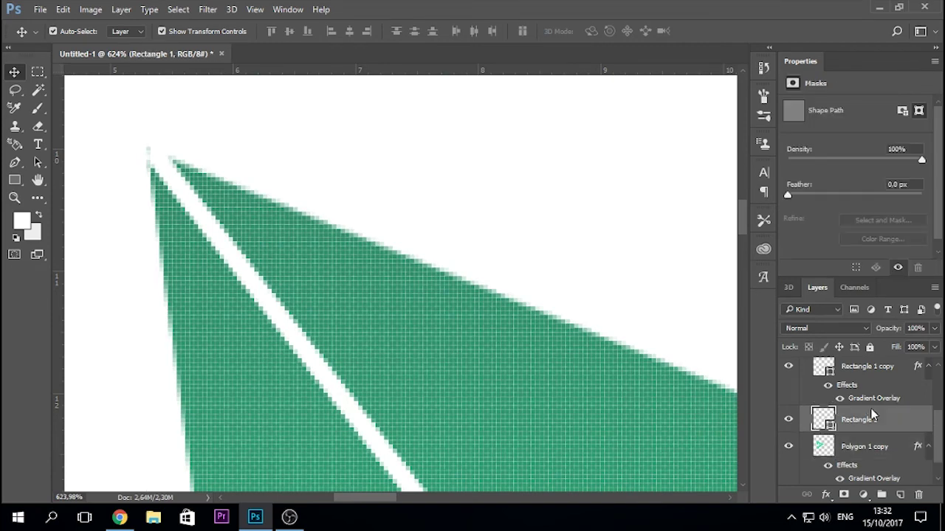
click(882, 369)
scroll(847, 378, up, 3)
click(847, 379)
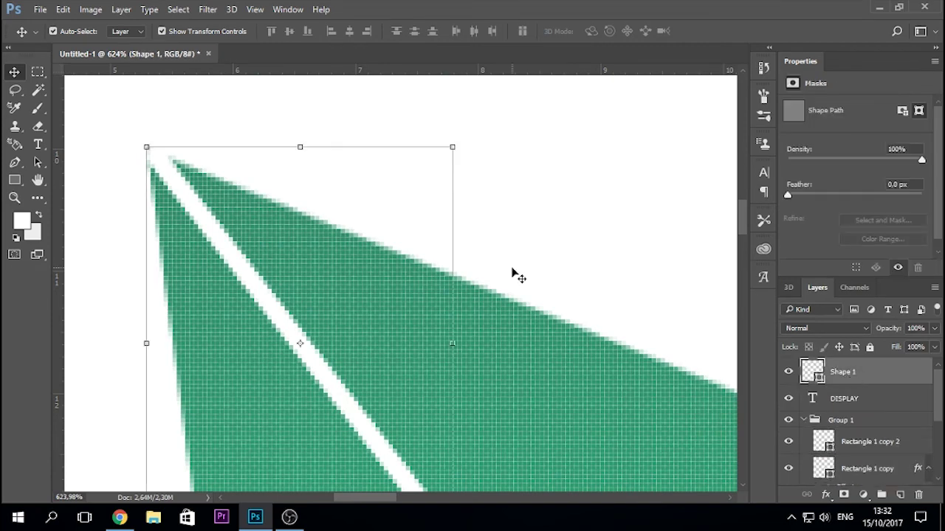
scroll(415, 361, down, 1)
scroll(415, 361, down, 1)
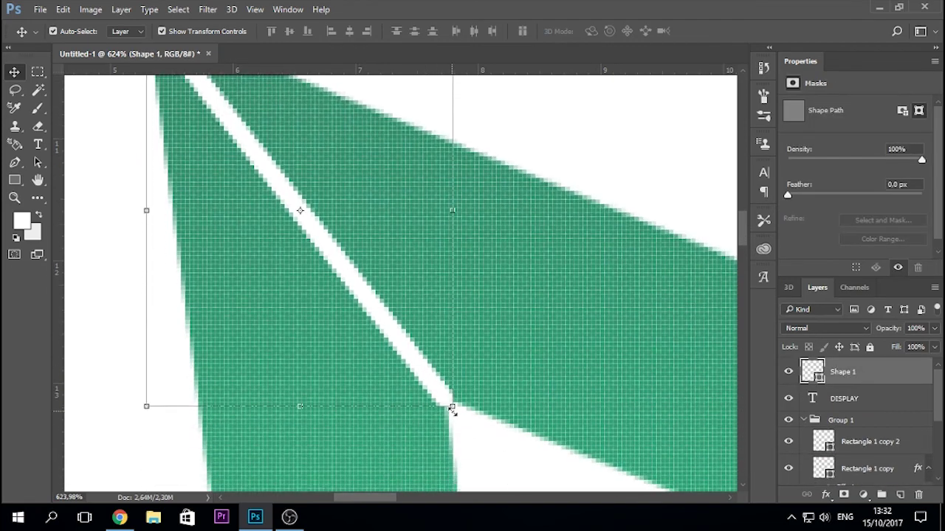
click(561, 152)
scroll(515, 293, down, 2)
scroll(515, 293, down, 3)
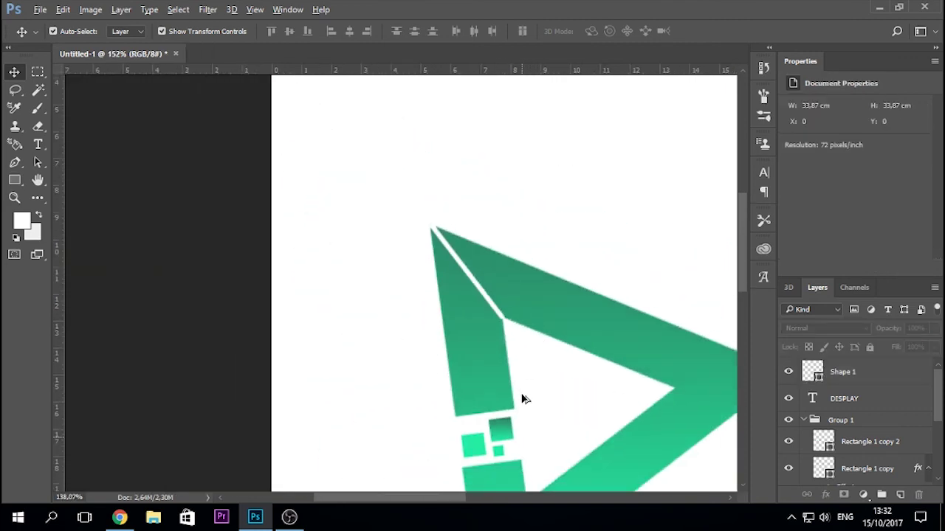
scroll(520, 396, down, 3)
drag(342, 502, 420, 506)
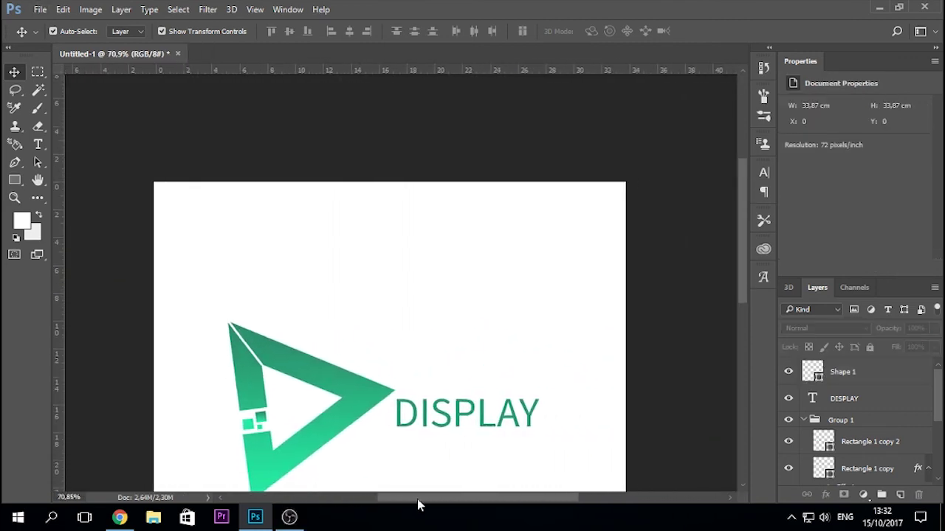
scroll(379, 313, down, 2)
scroll(382, 310, down, 1)
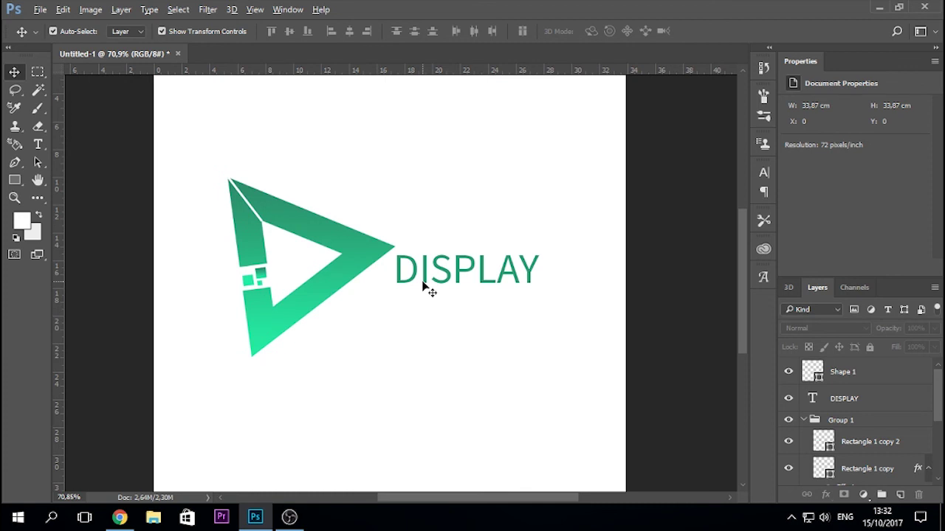
scroll(428, 289, down, 1)
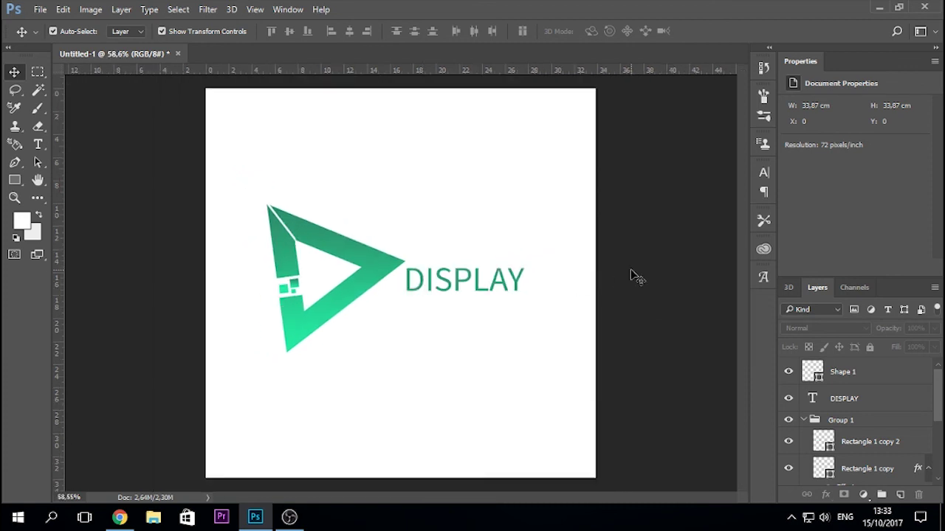